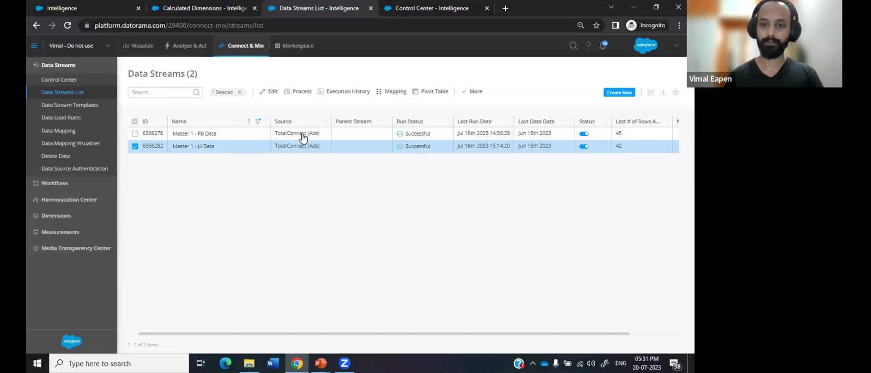
pyautogui.click(302, 135)
pyautogui.click(302, 147)
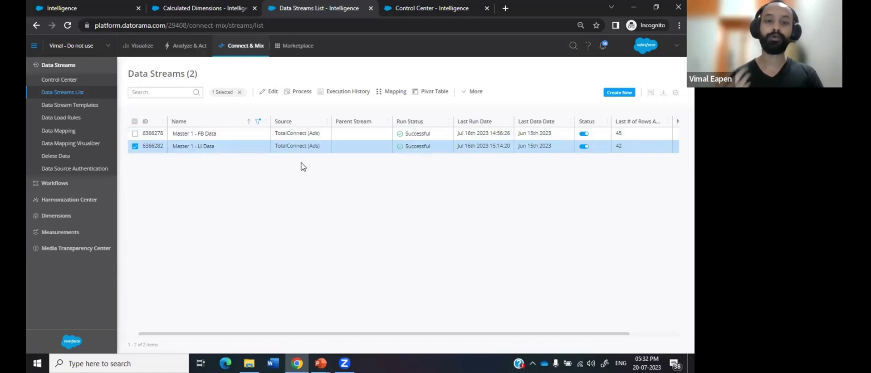
pyautogui.click(309, 136)
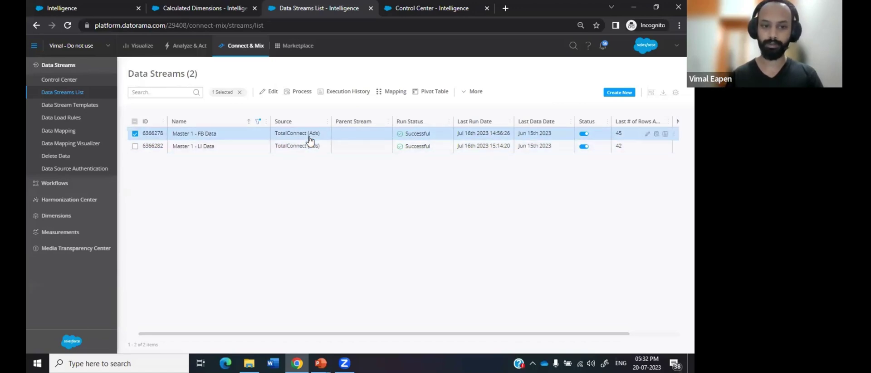
pyautogui.click(307, 147)
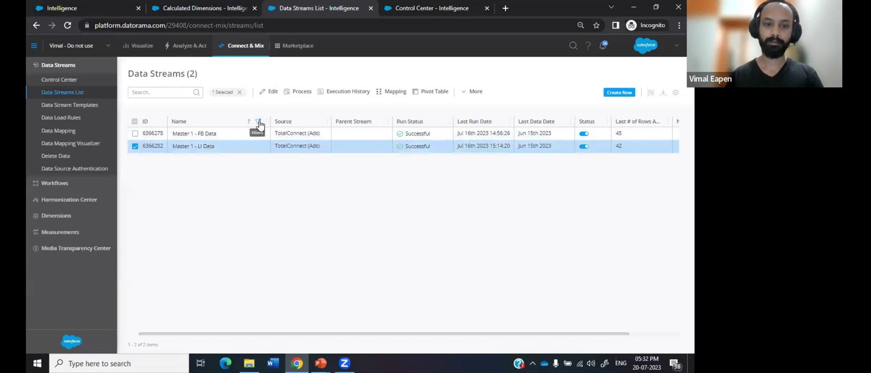
# Filter the data streams to names containing "master" and select the Master - GAds Data stream
pyautogui.click(258, 122)
pyautogui.click(234, 163)
pyautogui.write('master 1')
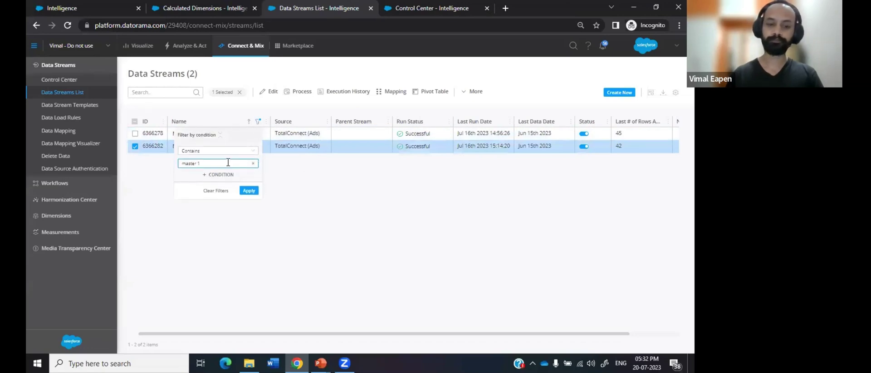
pyautogui.press('BackSpace')
pyautogui.press('BackSpace')
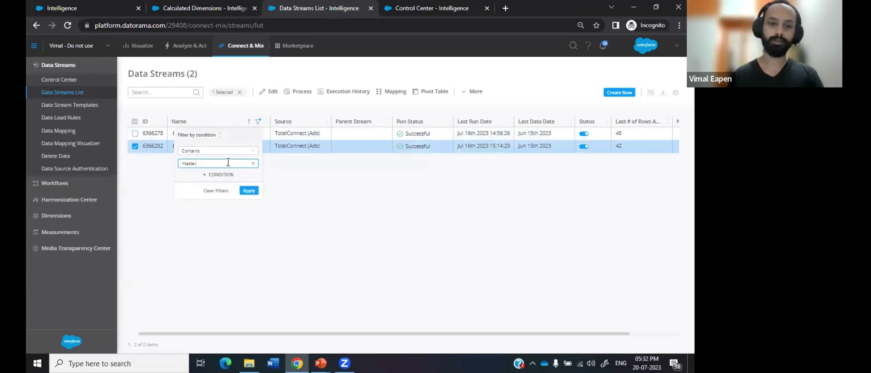
pyautogui.click(249, 190)
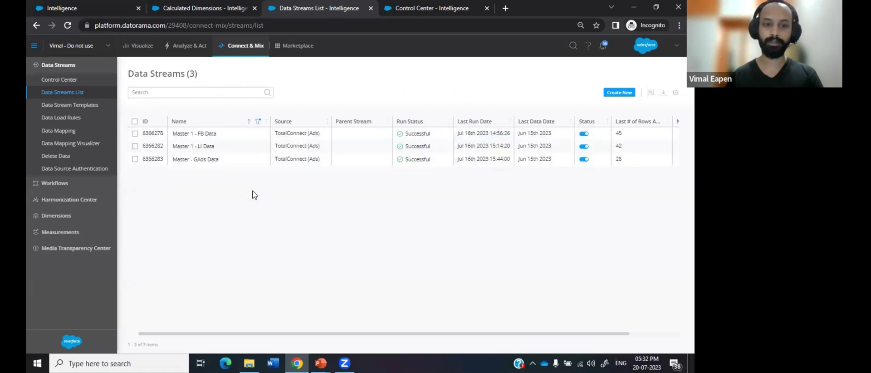
pyautogui.click(279, 161)
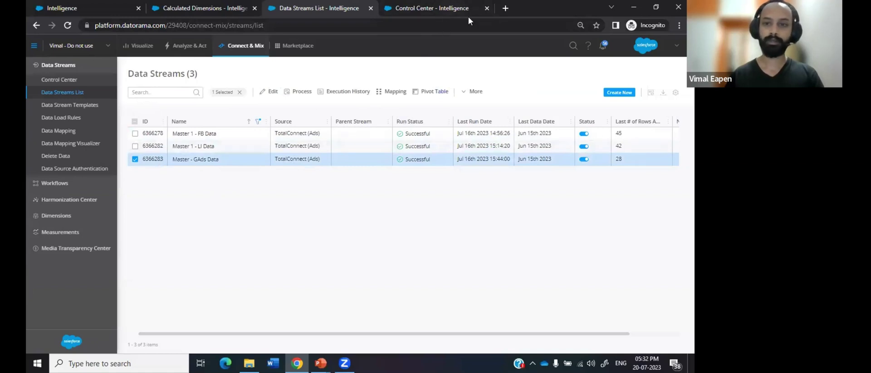
# Switch to the already open Control Center page, open the Harmonization Center and start a new pattern
pyautogui.moveTo(468, 20)
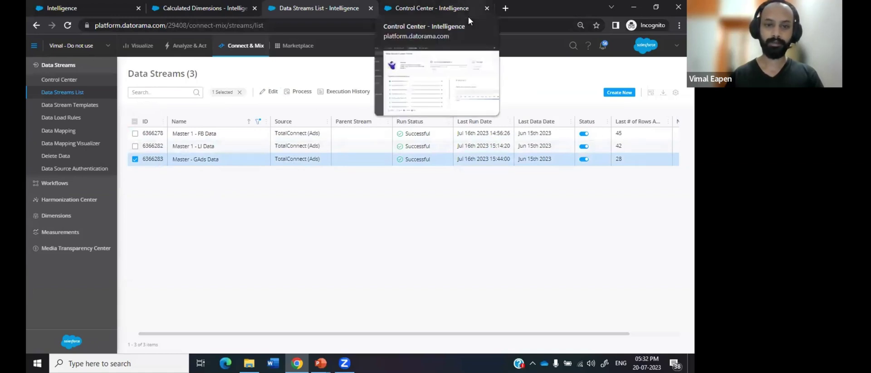
pyautogui.click(469, 18)
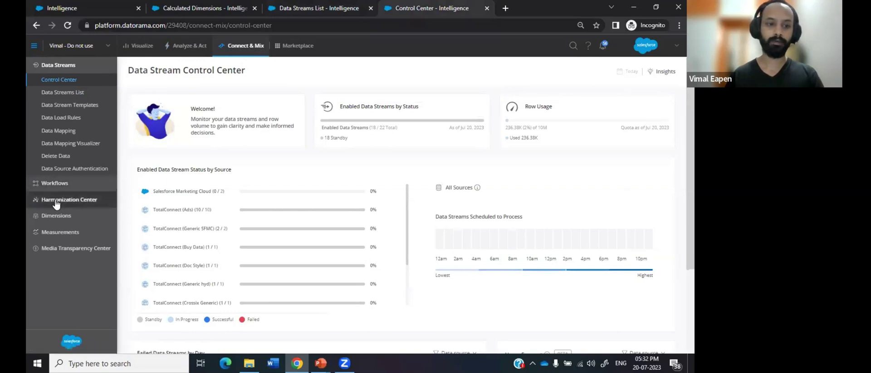
pyautogui.click(71, 200)
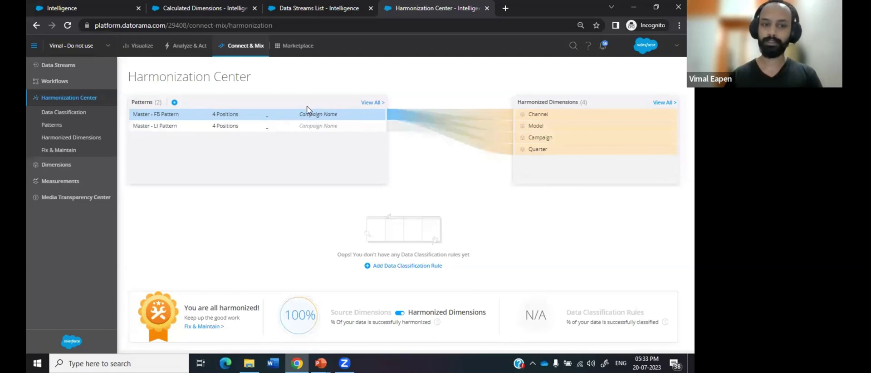
pyautogui.click(175, 103)
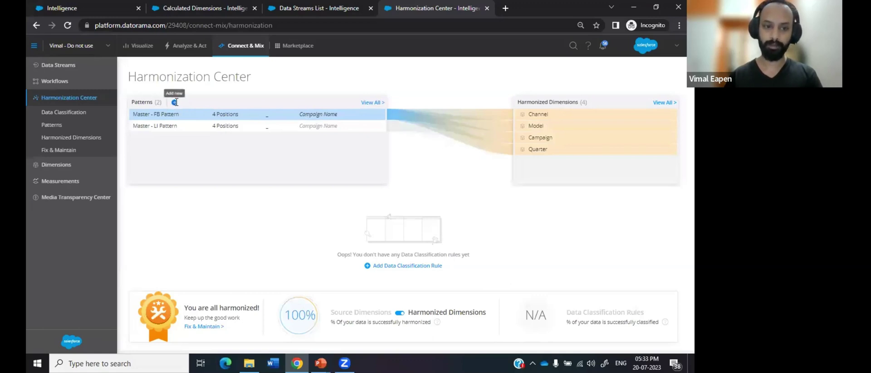
# Name the new pattern "Master - GAds Pattern"
pyautogui.click(198, 100)
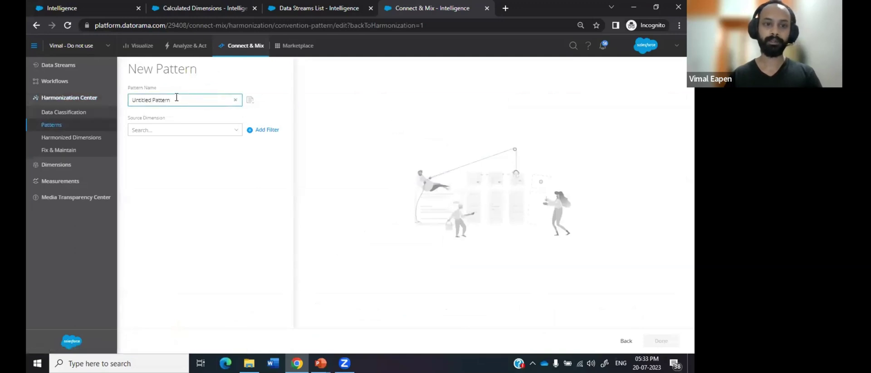
pyautogui.moveTo(176, 100); pyautogui.dragTo(121, 99)
pyautogui.write('Ma')
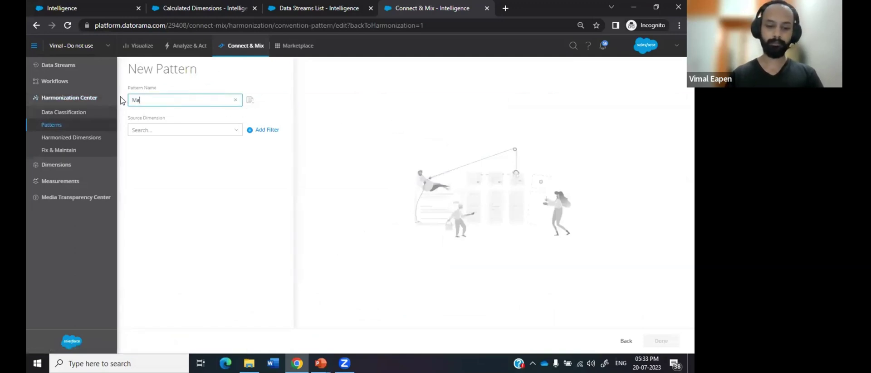
pyautogui.write('ster - ')
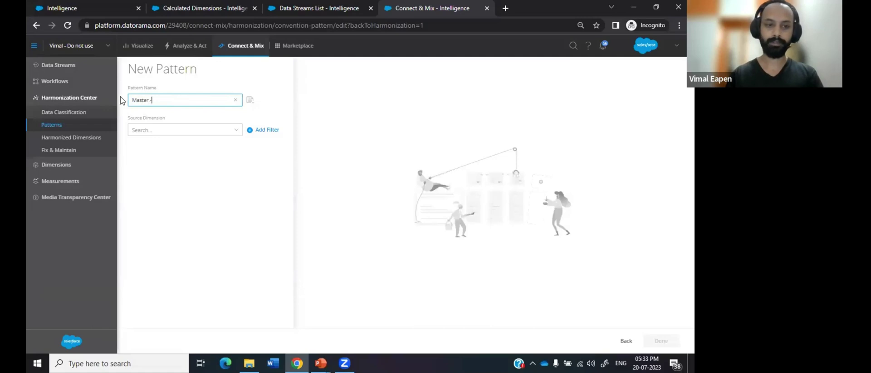
pyautogui.write('GA')
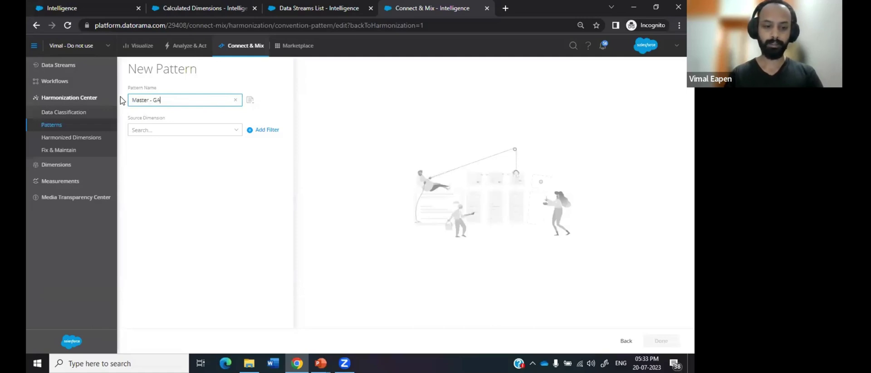
pyautogui.write('ds Pa')
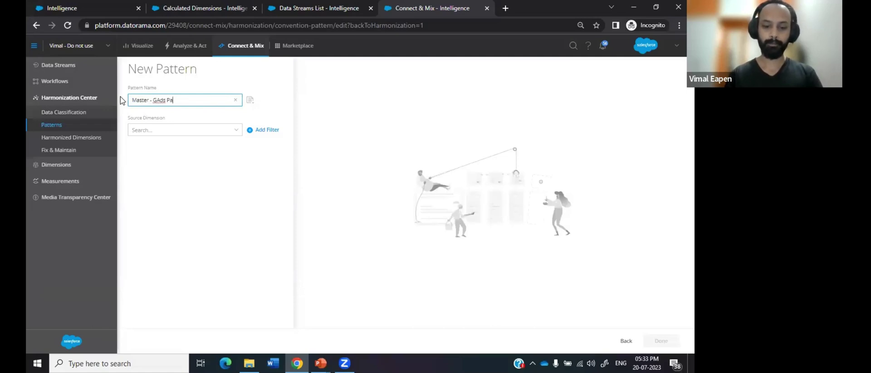
pyautogui.write('ttern')
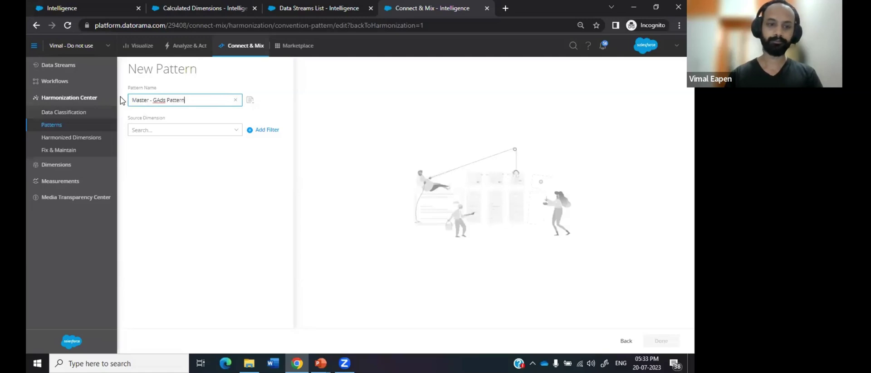
# Add a filter limiting the pattern to the Master - GAds Data data stream
pyautogui.click(268, 130)
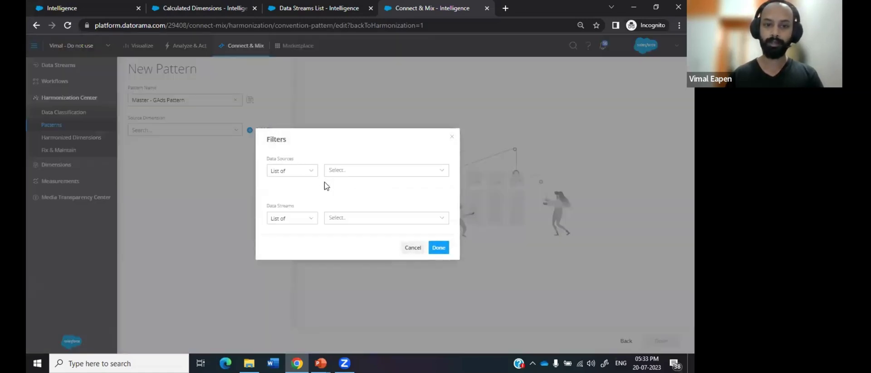
pyautogui.click(359, 218)
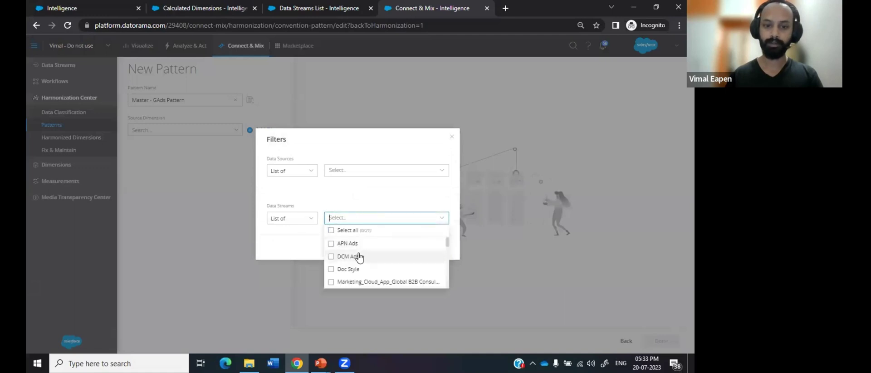
pyautogui.write('master')
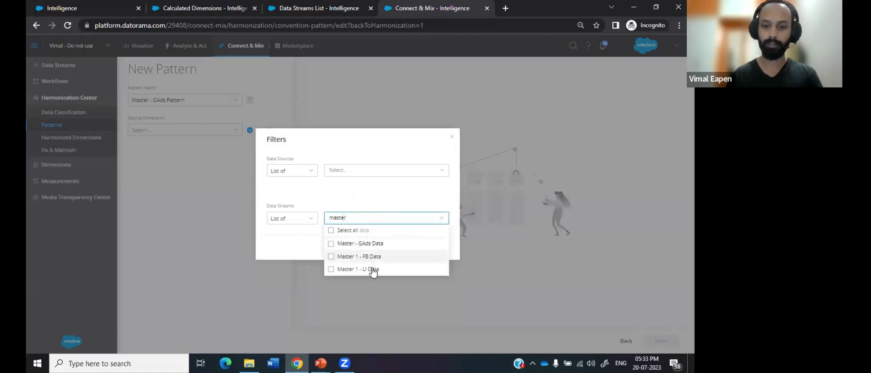
pyautogui.click(363, 243)
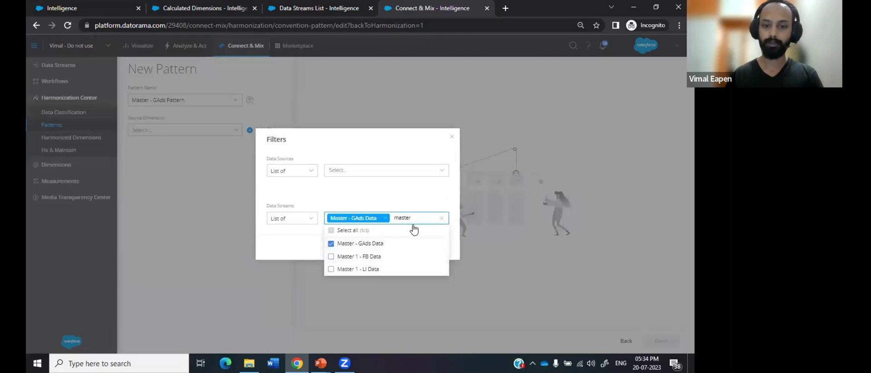
pyautogui.click(446, 209)
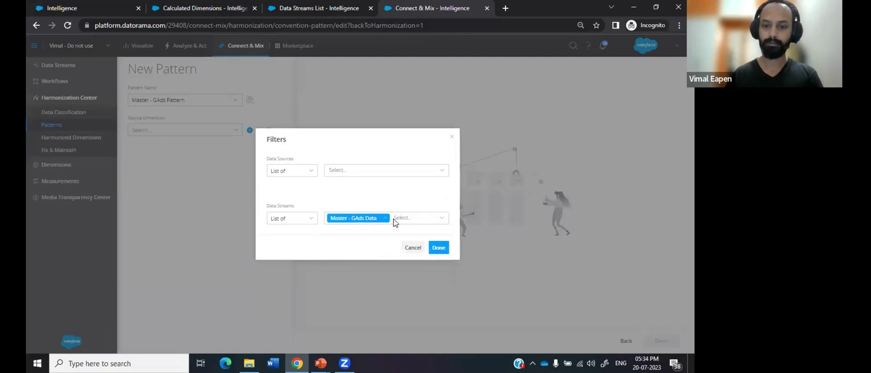
pyautogui.click(440, 248)
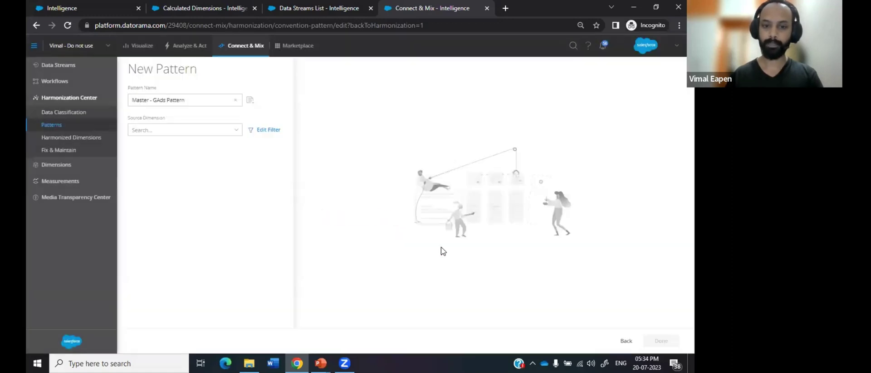
# Set the source dimension to Campaign Name and apply the naming structure Q3_Search_Hyundai i10_Summer-Sale_AMER
pyautogui.click(173, 130)
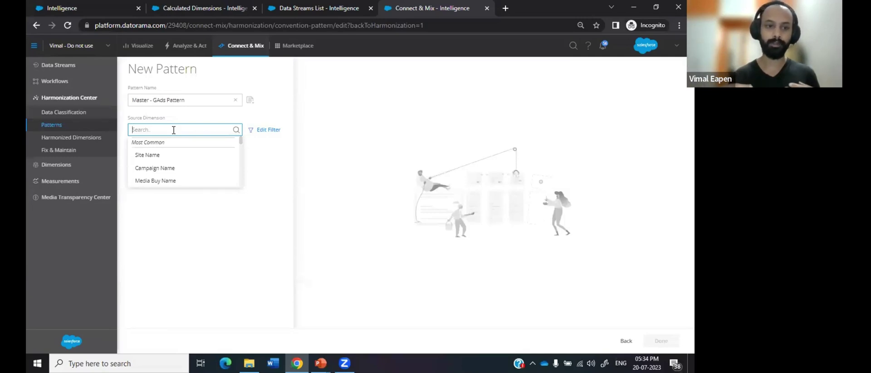
pyautogui.write('campaign na')
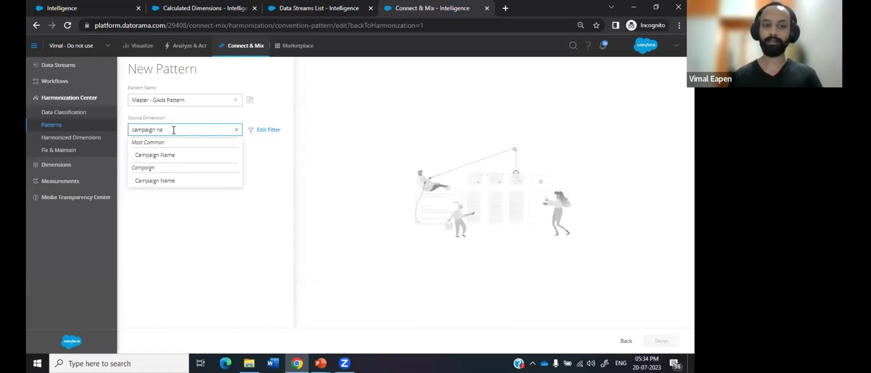
pyautogui.click(190, 156)
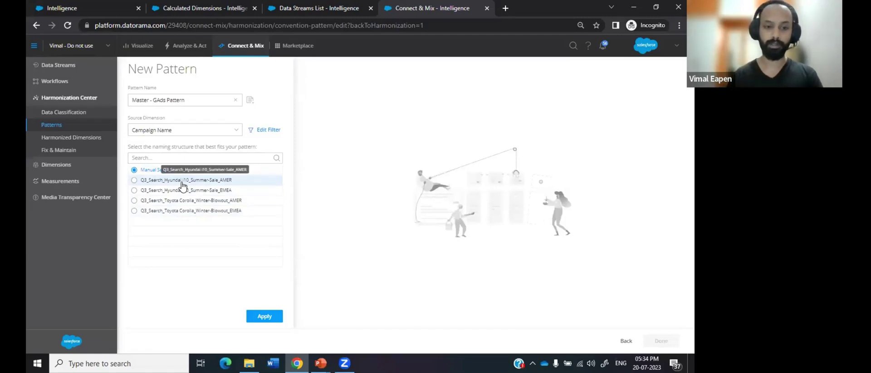
pyautogui.click(163, 180)
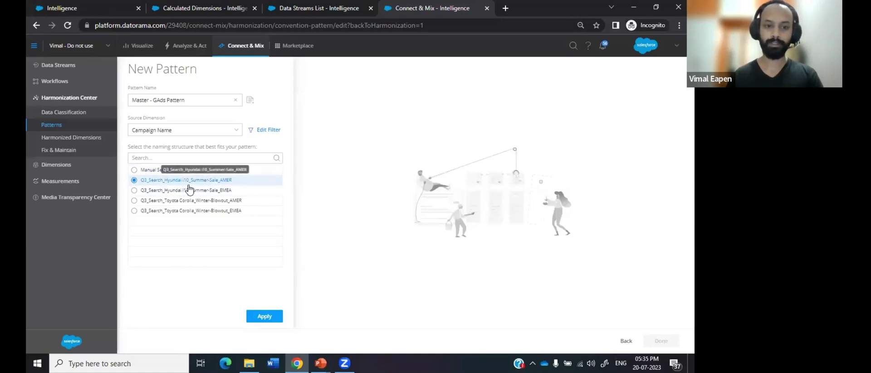
pyautogui.click(265, 316)
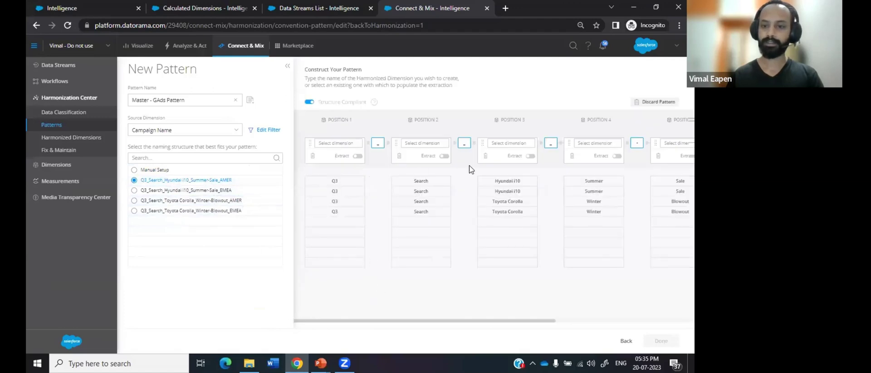
# Assign the existing Quarter dimension to position 1 of the pattern
pyautogui.doubleClick(381, 144)
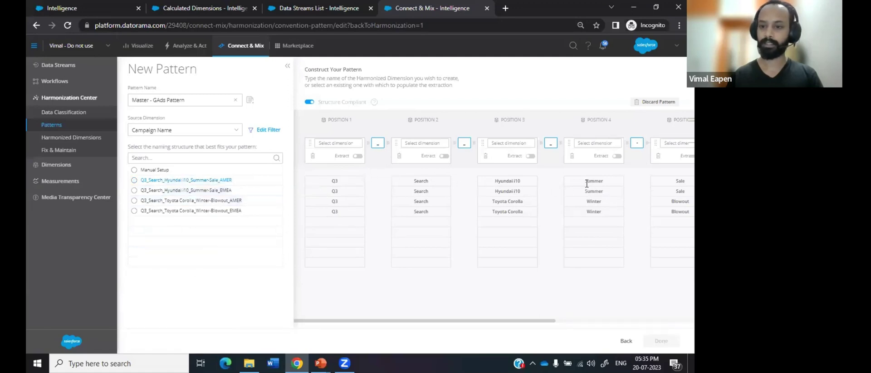
pyautogui.click(342, 143)
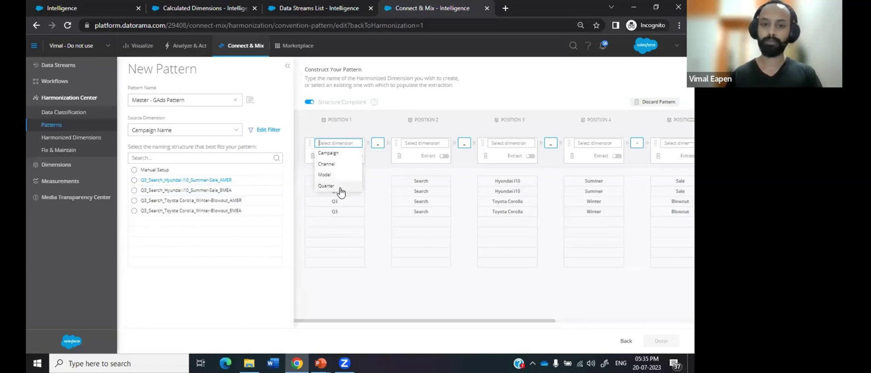
pyautogui.write('Qu')
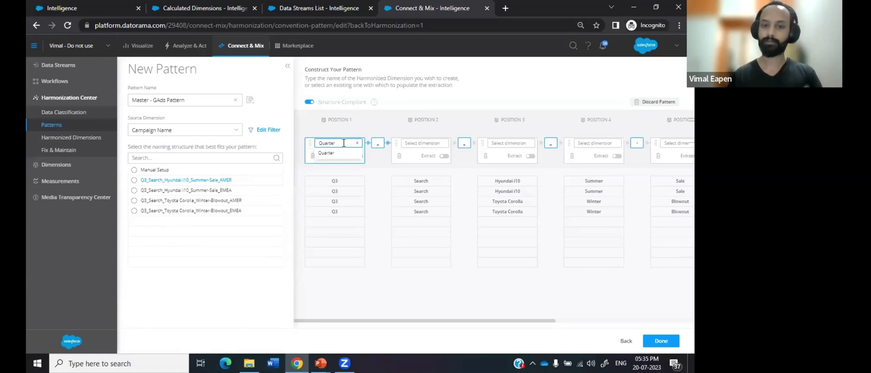
pyautogui.write('arter')
pyautogui.press('Return')
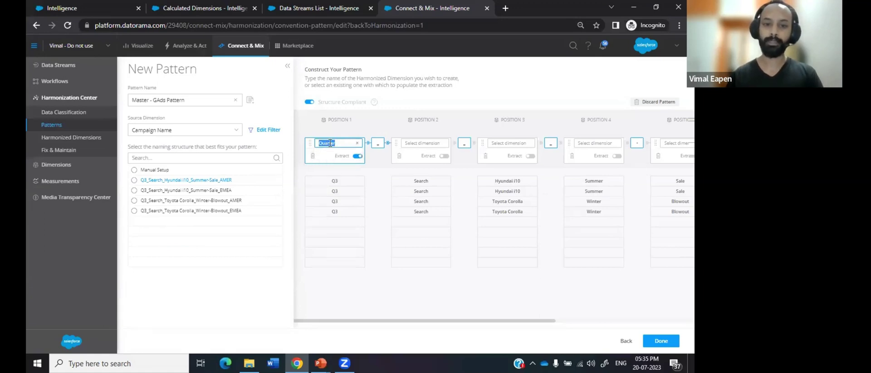
# Clear the dimension at position 1 and enter Quarter there again
pyautogui.moveTo(336, 143); pyautogui.dragTo(314, 146)
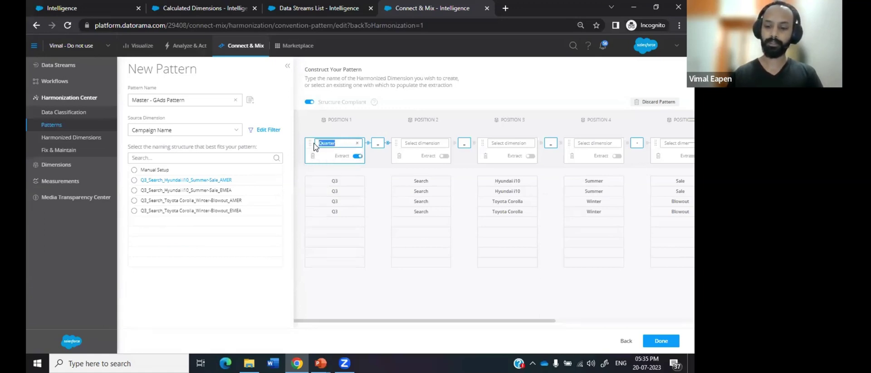
pyautogui.press('BackSpace')
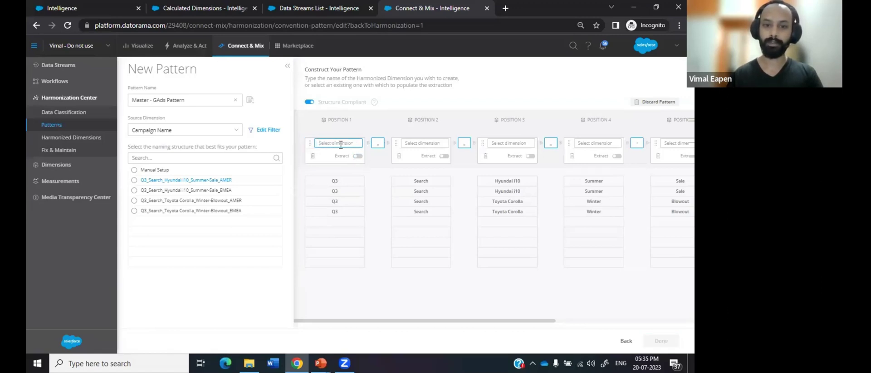
pyautogui.write('Qa')
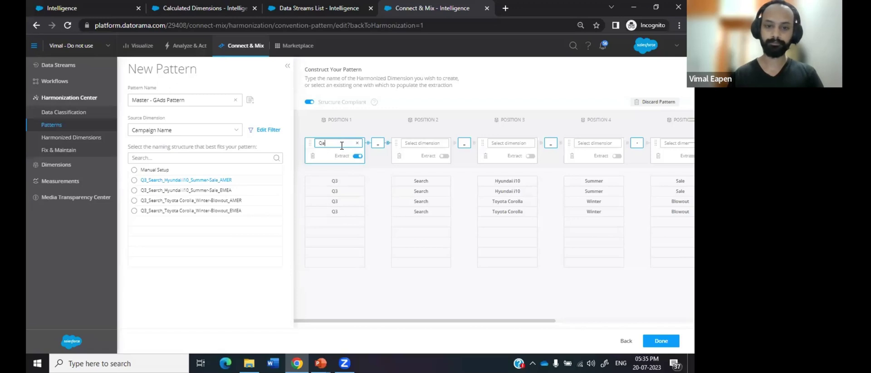
pyautogui.write('uarter')
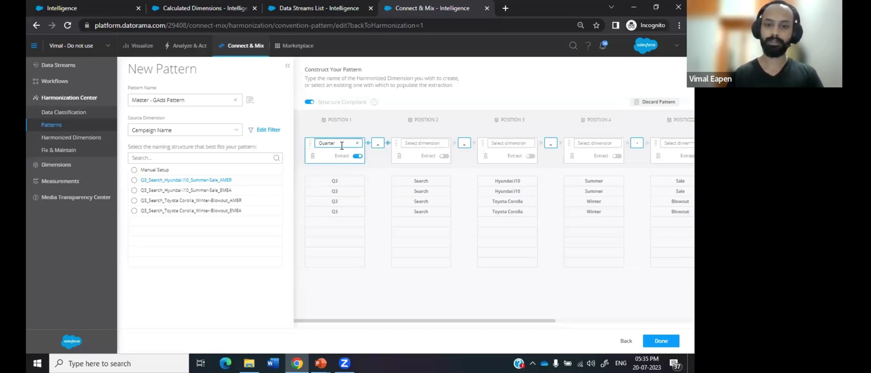
# Assign the existing Channel dimension to position 2 and Model to position 3
pyautogui.click(417, 143)
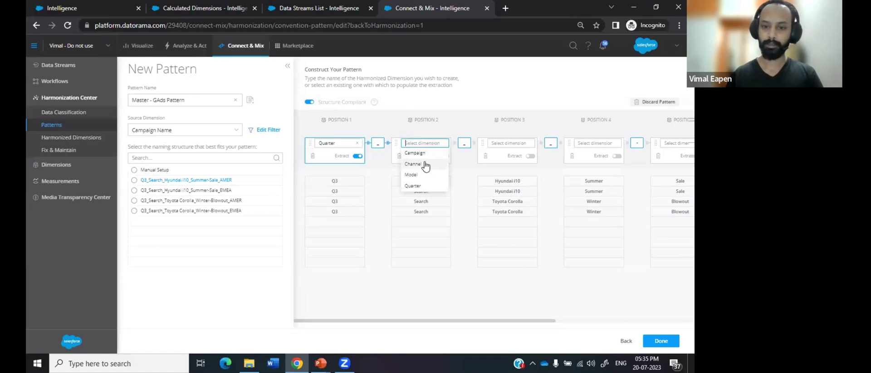
pyautogui.click(427, 164)
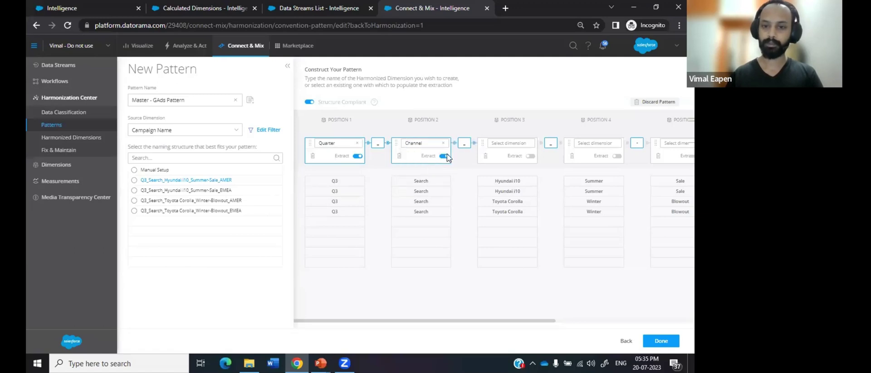
pyautogui.click(511, 143)
pyautogui.click(503, 178)
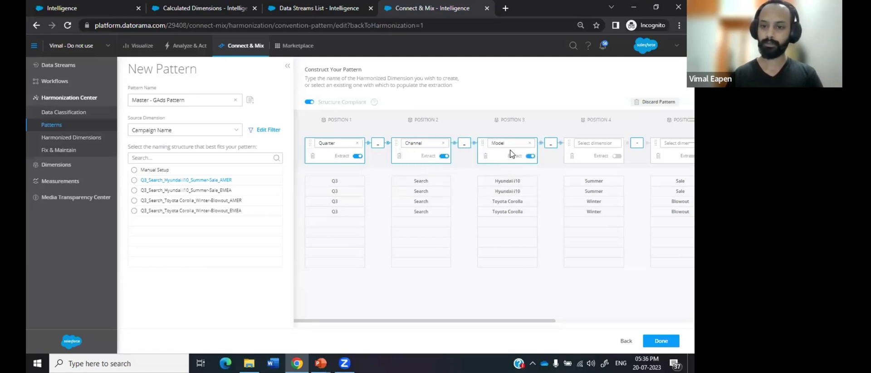
# Replace the delimiter between positions 4 and 5 with an underscore and delete the surplus position 6
pyautogui.moveTo(515, 321); pyautogui.dragTo(625, 321)
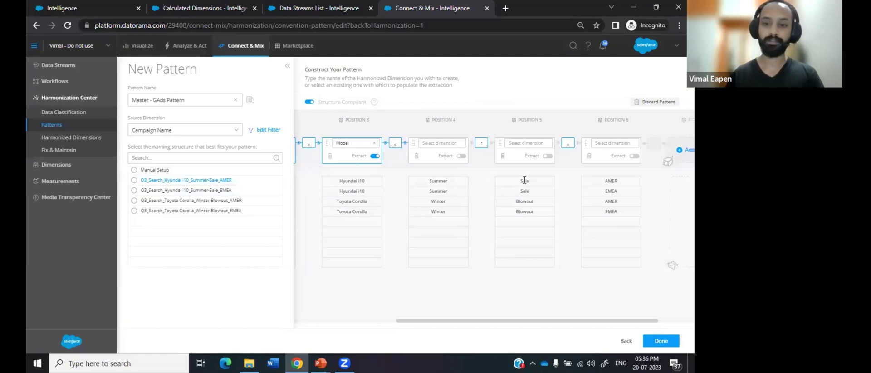
pyautogui.click(481, 143)
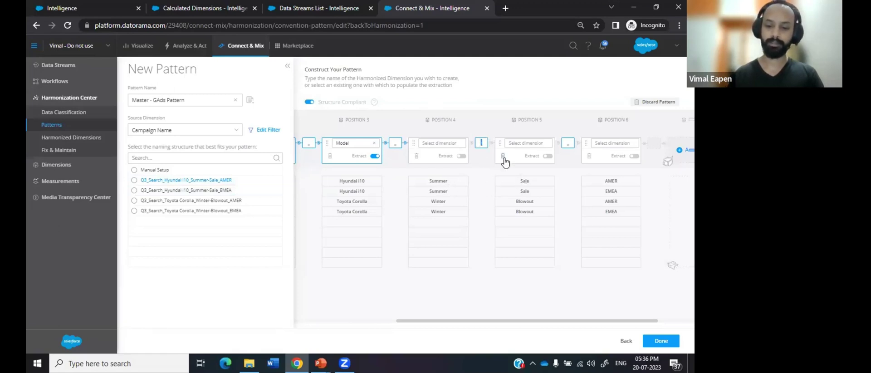
pyautogui.write('_')
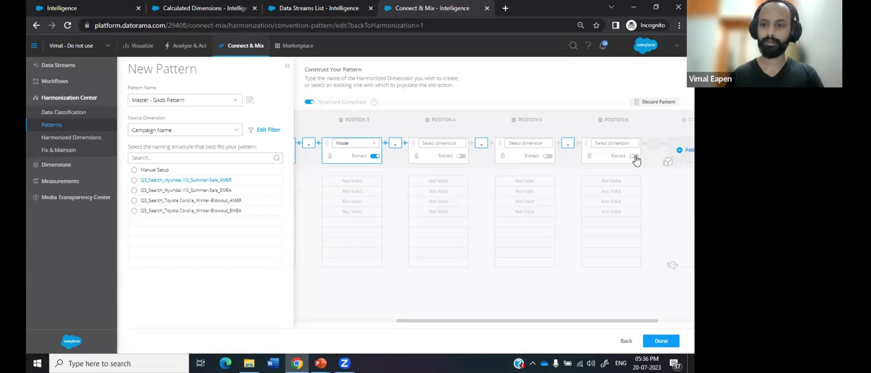
pyautogui.click(590, 156)
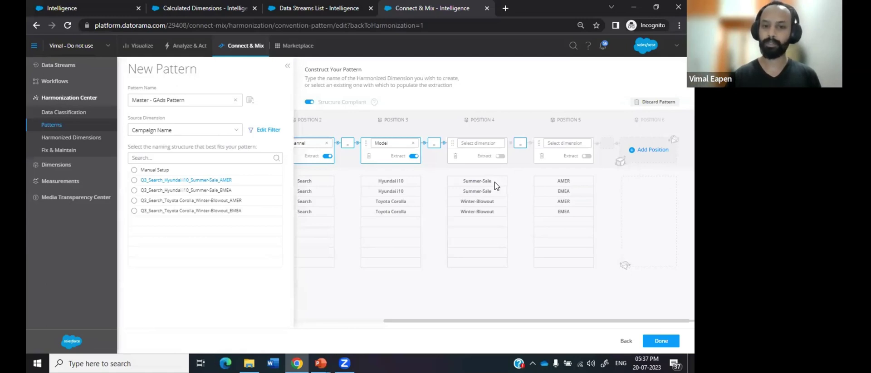
# Turn off Structure Compliant and assign the existing Campaign dimension to position 4
pyautogui.click(309, 102)
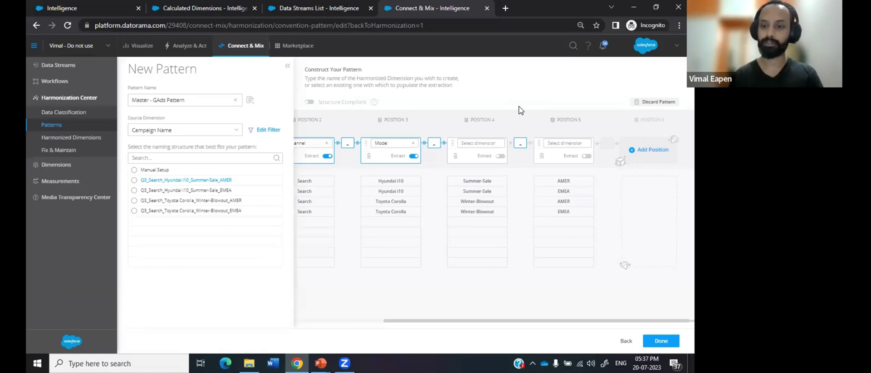
pyautogui.click(484, 141)
pyautogui.click(483, 154)
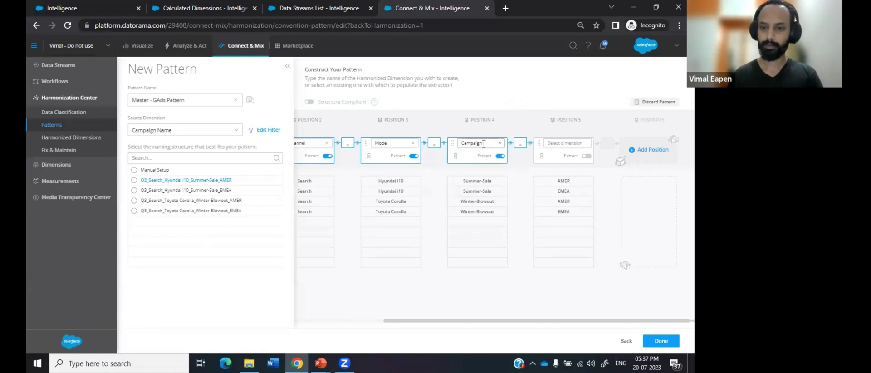
# Create a new harmonized dimension named Region for position 5
pyautogui.click(561, 143)
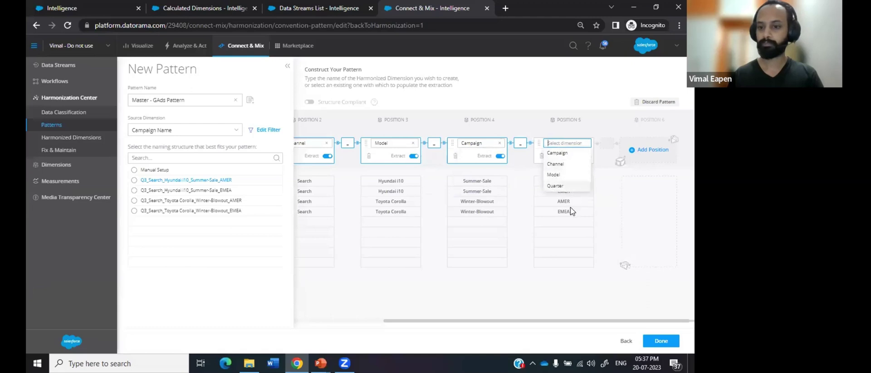
pyautogui.click(556, 107)
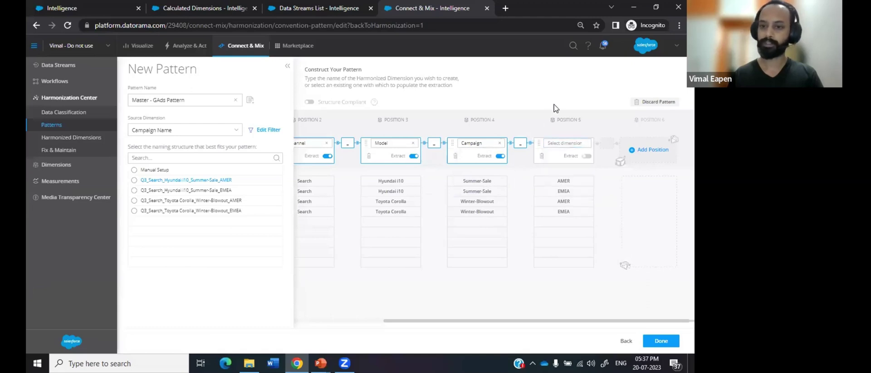
pyautogui.click(557, 143)
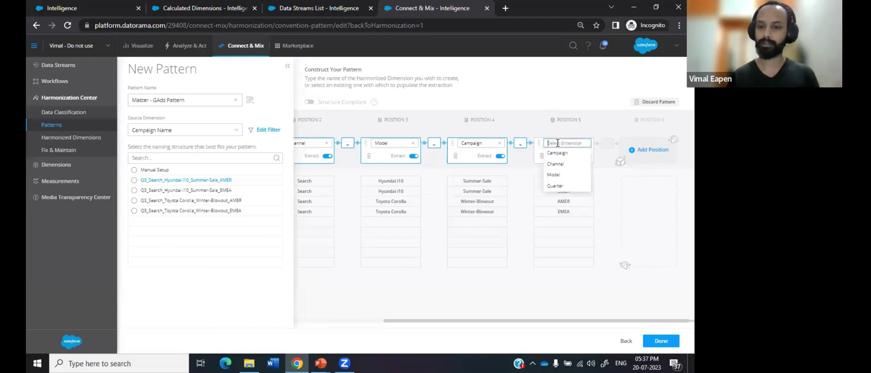
pyautogui.write('Reg')
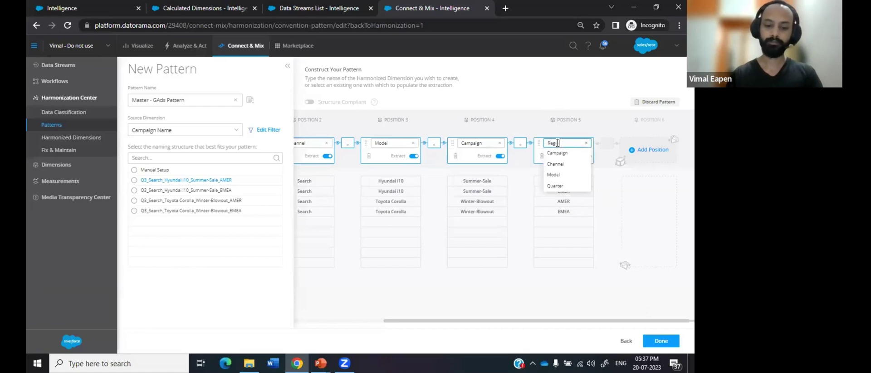
pyautogui.write('ion')
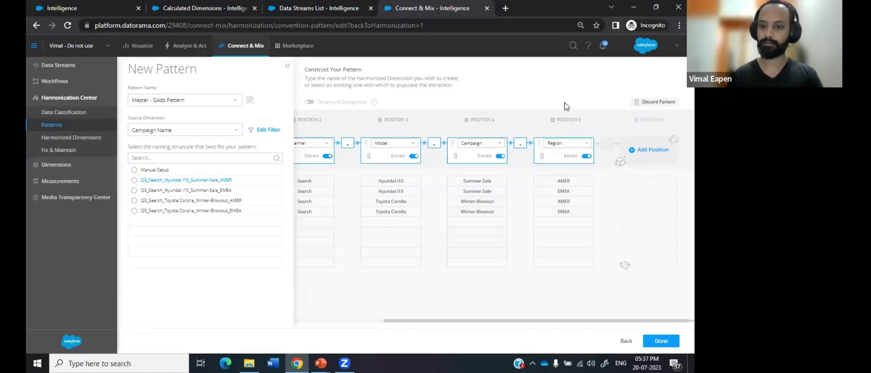
# Add two extra positions at the end of the pattern and delete both again
pyautogui.click(654, 151)
pyautogui.click(652, 151)
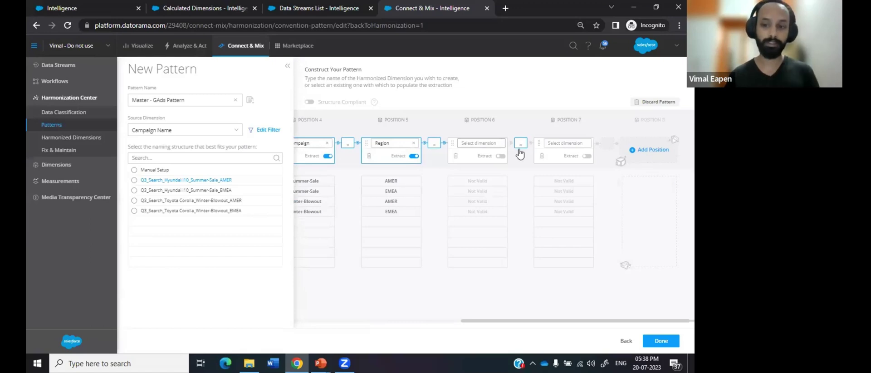
pyautogui.click(542, 157)
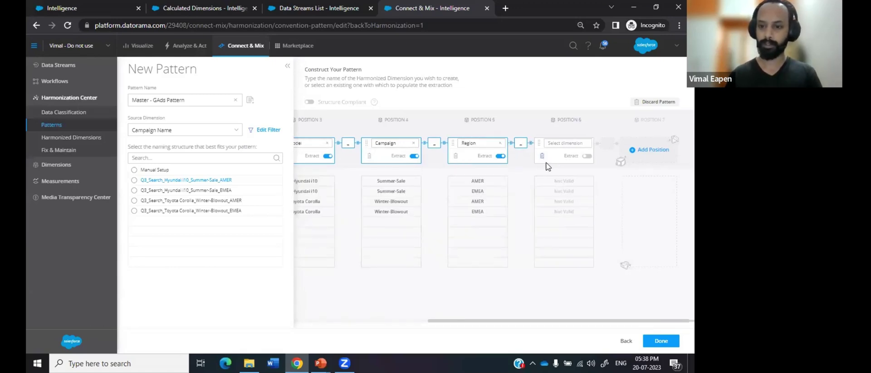
pyautogui.click(543, 156)
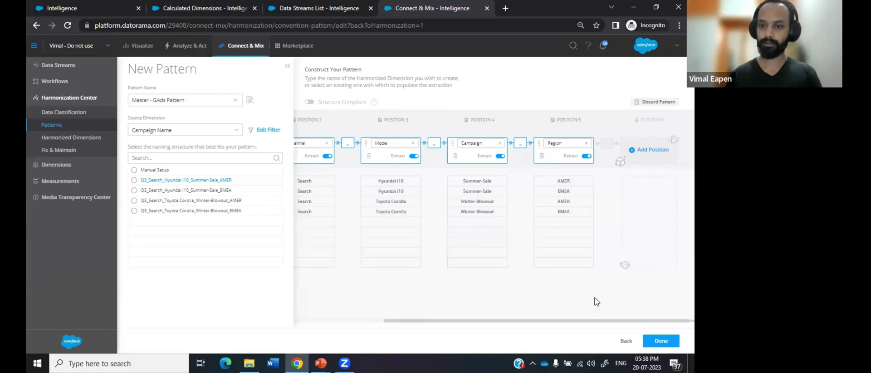
# Finish the Master - GAds Pattern and return to the Harmonization Center
pyautogui.moveTo(578, 322); pyautogui.dragTo(611, 311)
pyautogui.click(663, 341)
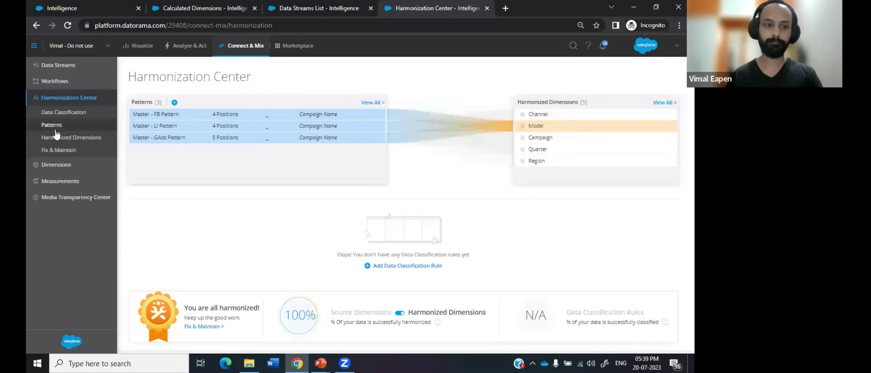
# Open the Model dimension from the harmonized dimensions list and delete its validation against Sample_Webinar_data_-_Validation.xlsx
pyautogui.click(84, 142)
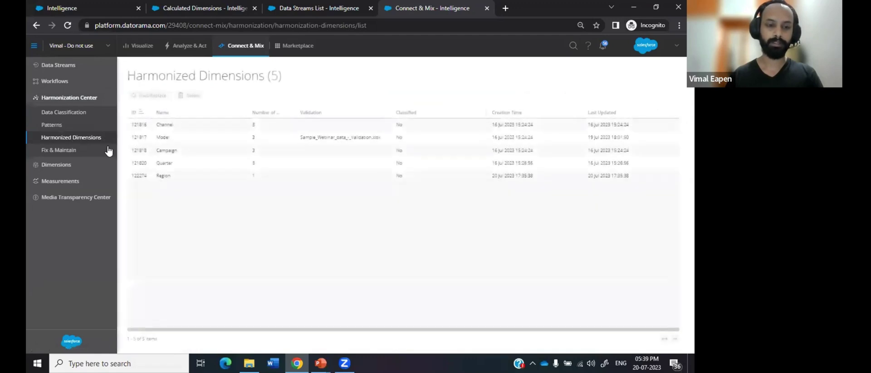
pyautogui.click(239, 144)
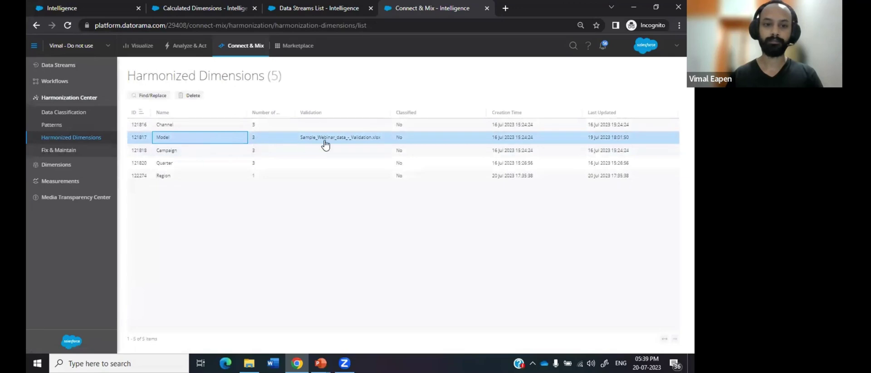
pyautogui.doubleClick(284, 138)
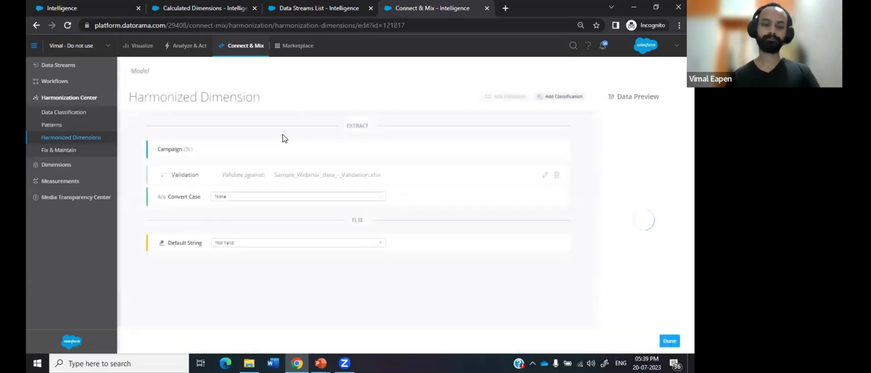
pyautogui.click(557, 175)
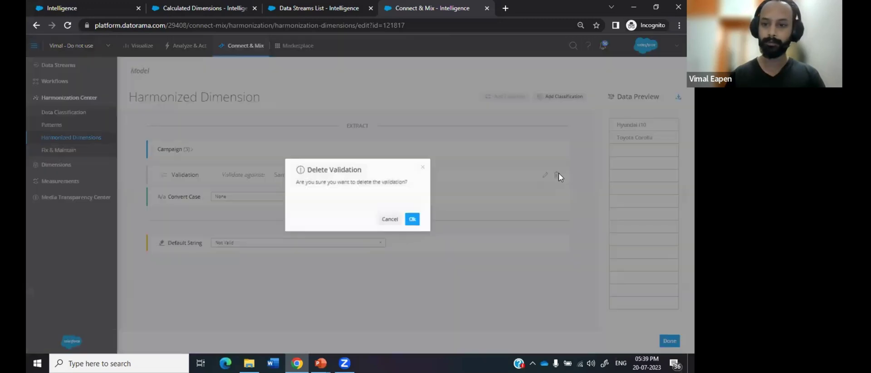
pyautogui.click(412, 219)
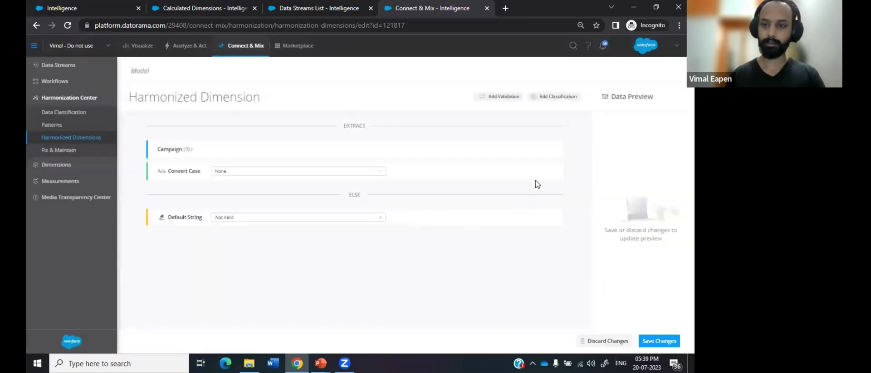
# Examine which patterns, data streams, delimiters and positions feed the Model harmonized dimension
pyautogui.click(233, 152)
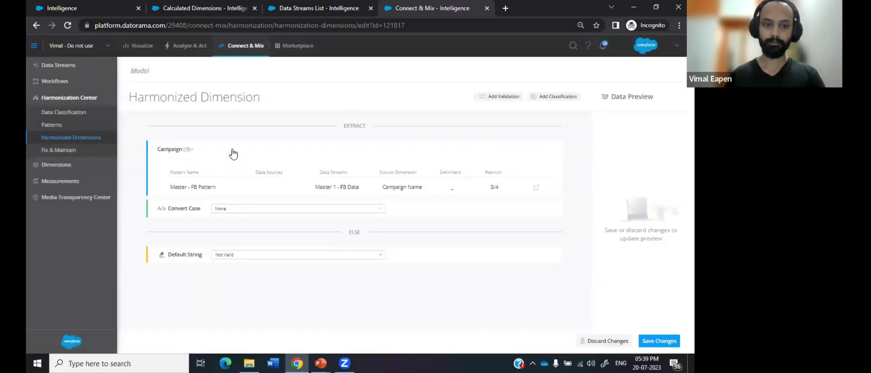
pyautogui.click(260, 150)
pyautogui.click(199, 149)
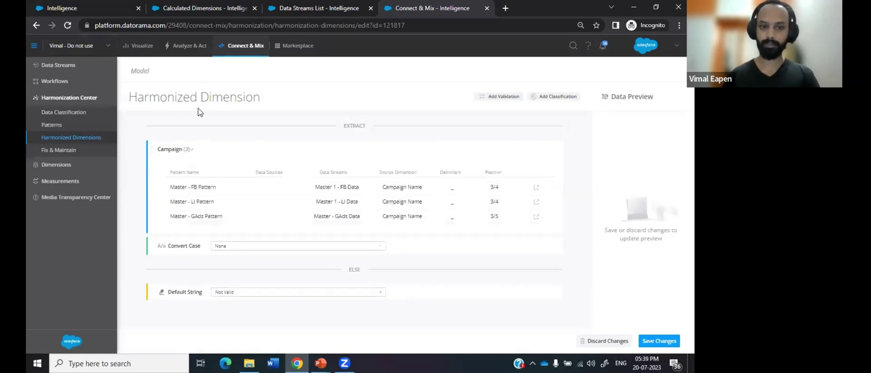
pyautogui.click(145, 76)
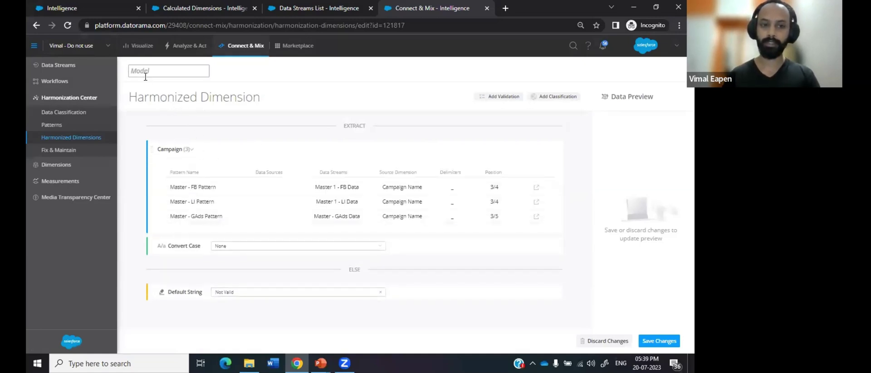
pyautogui.moveTo(130, 70); pyautogui.dragTo(166, 71)
pyautogui.click(230, 77)
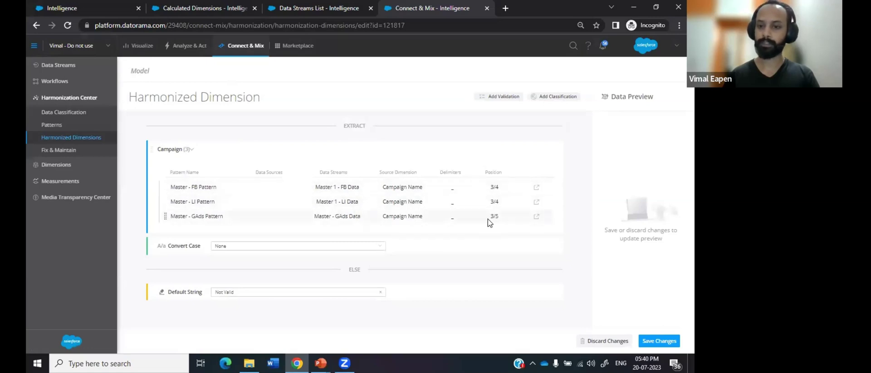
pyautogui.click(245, 156)
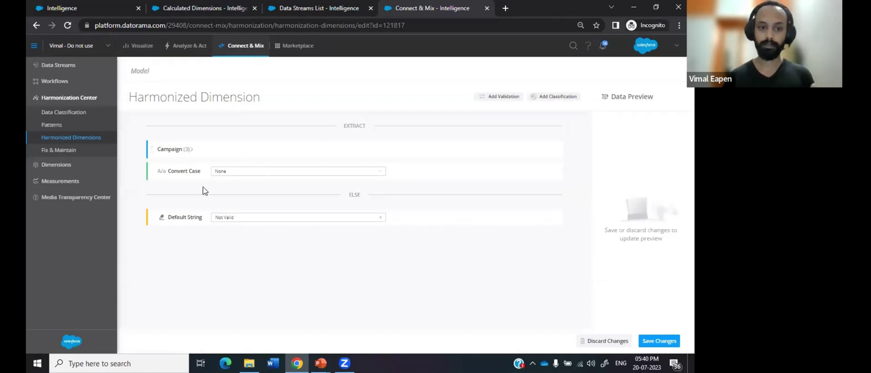
pyautogui.click(190, 151)
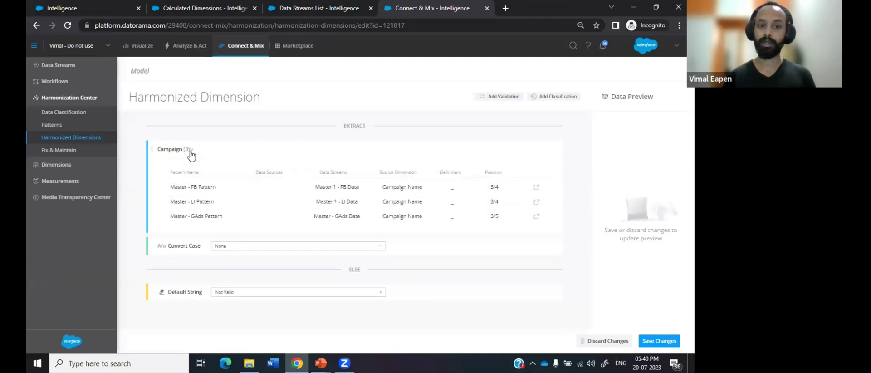
pyautogui.click(190, 152)
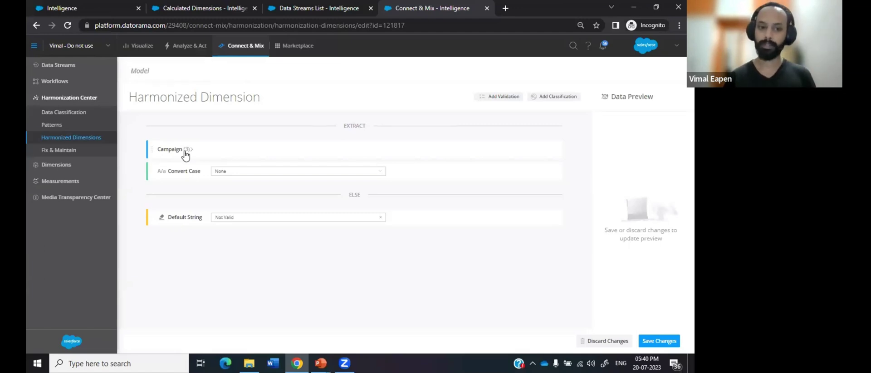
pyautogui.click(216, 152)
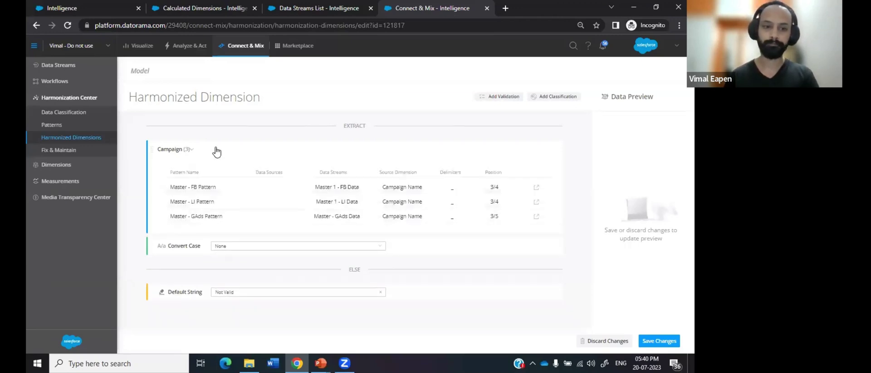
# Start adding a classification to the Model harmonized dimension, saving its pending changes
pyautogui.click(200, 150)
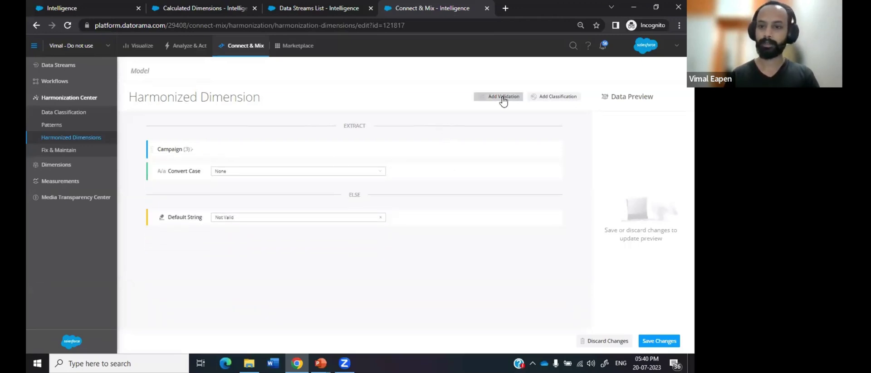
pyautogui.click(275, 150)
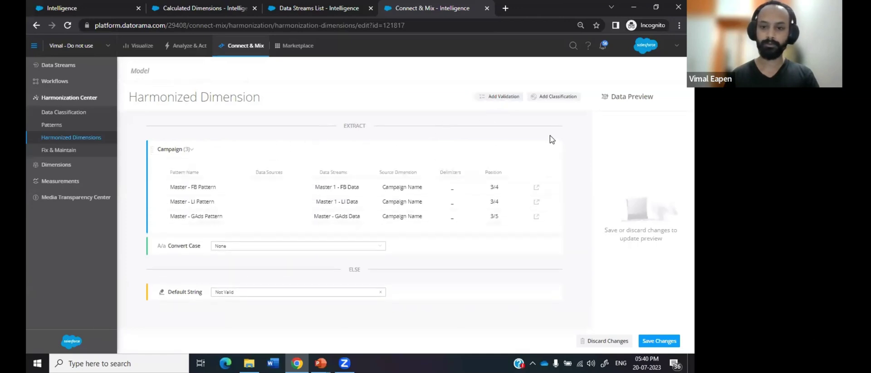
pyautogui.click(557, 100)
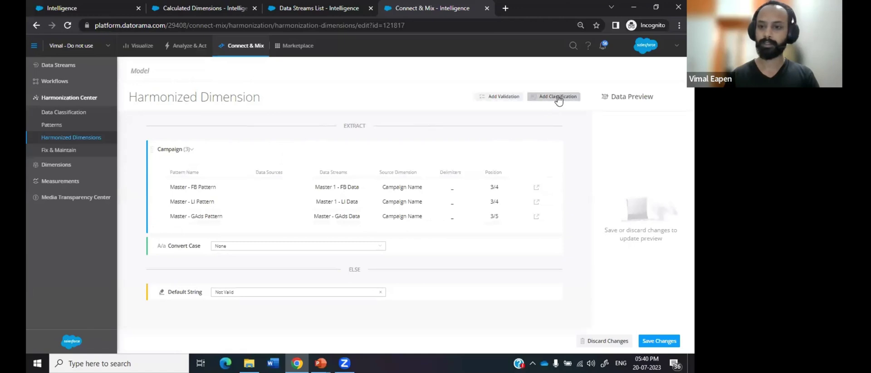
pyautogui.click(558, 98)
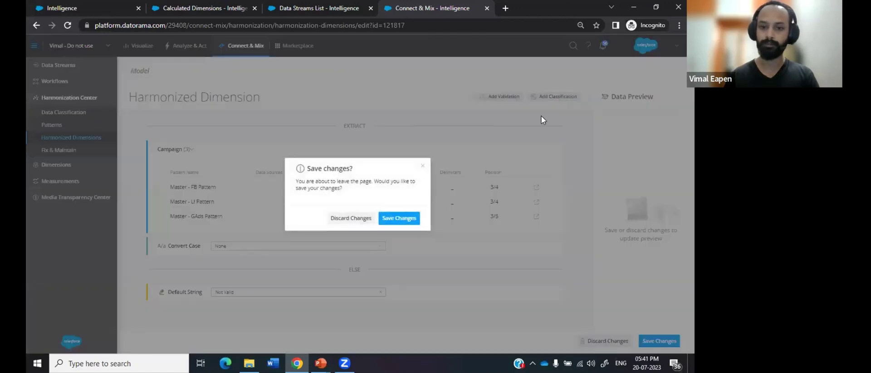
pyautogui.click(410, 218)
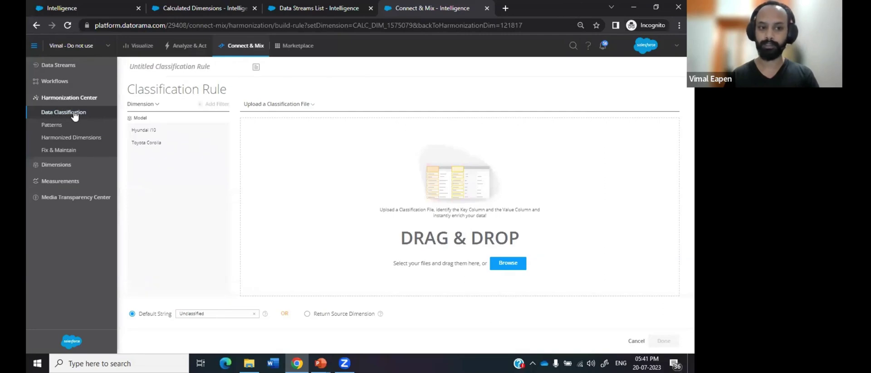
# Name the classification rule "Master- Car Model Classification"
pyautogui.click(174, 67)
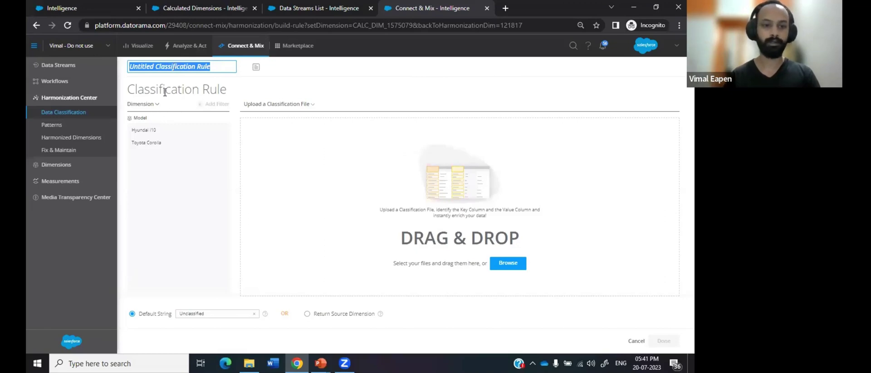
pyautogui.write('Master- C')
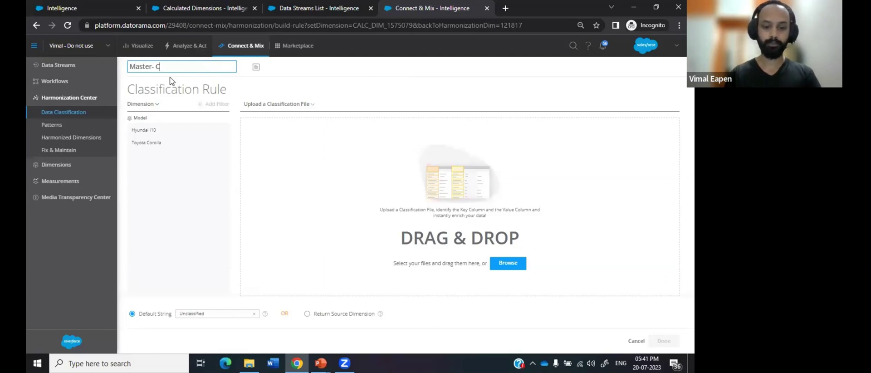
pyautogui.write('ar Model Cla')
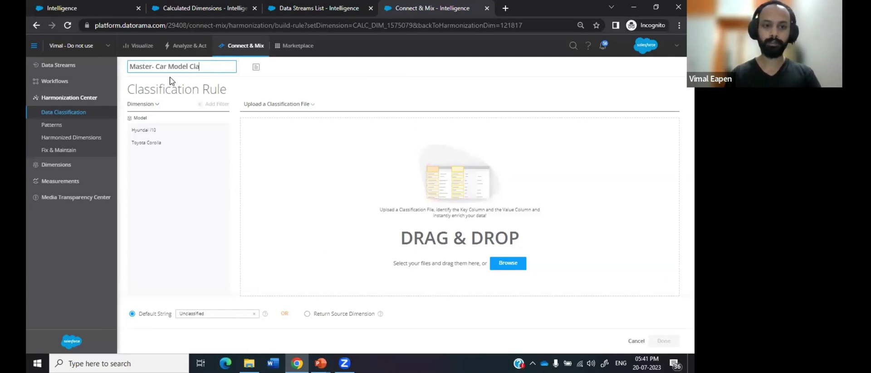
pyautogui.write('ssification')
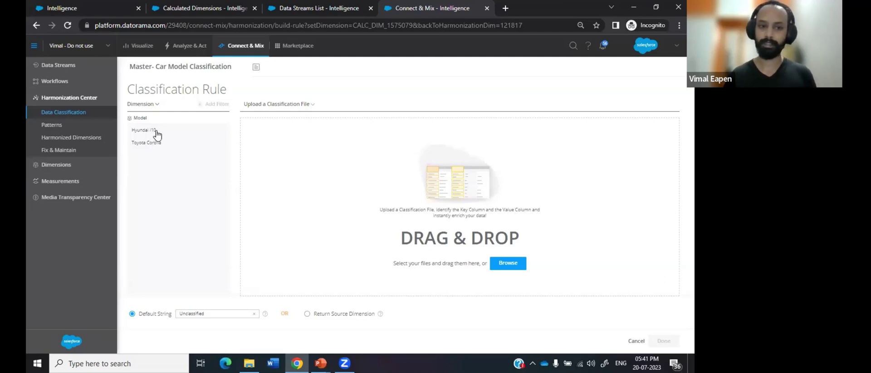
# Create a classification file in place, setting column1 as the case-sensitive exact-match key and renaming it Key
pyautogui.click(307, 105)
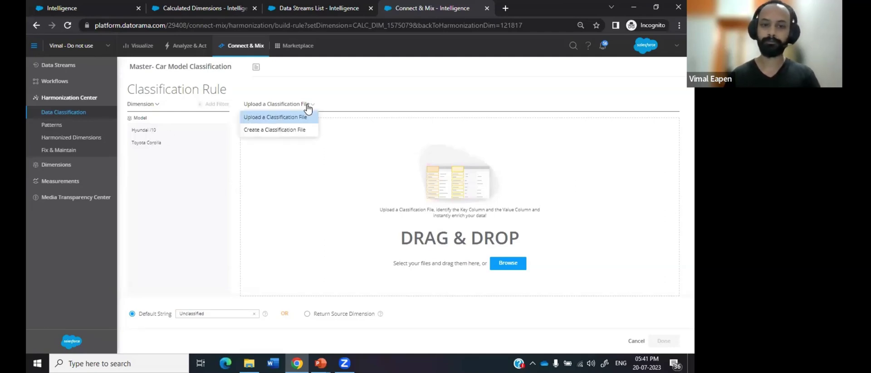
pyautogui.click(283, 132)
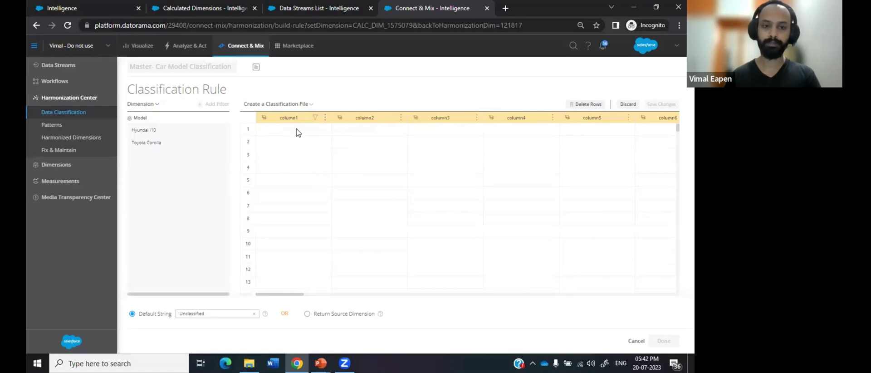
pyautogui.click(326, 119)
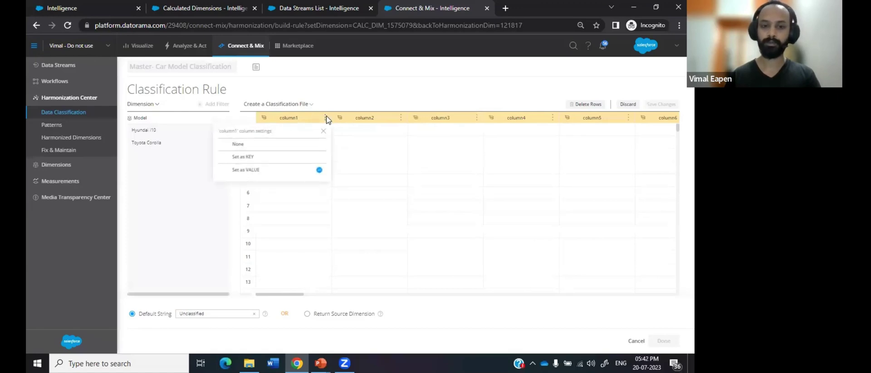
pyautogui.click(255, 158)
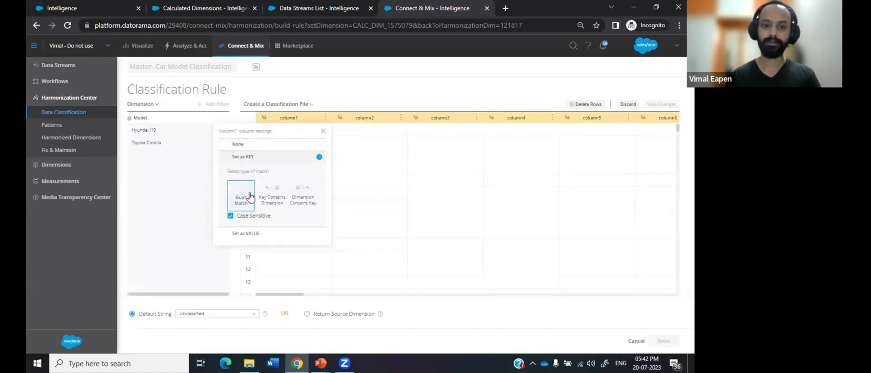
pyautogui.click(339, 82)
pyautogui.click(274, 120)
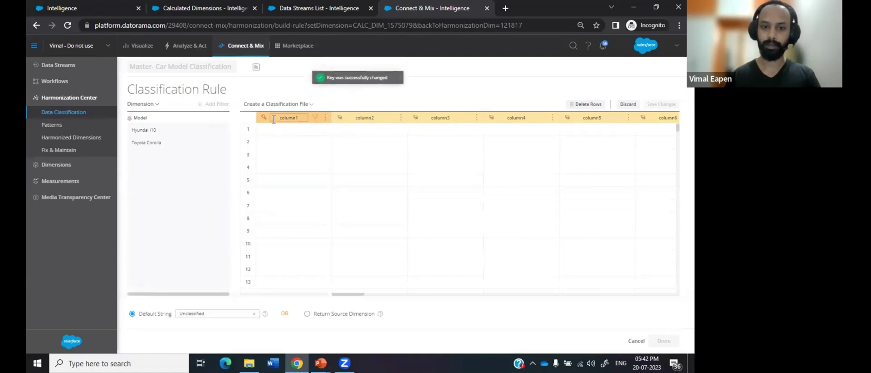
pyautogui.click(284, 117)
pyautogui.doubleClick(299, 119)
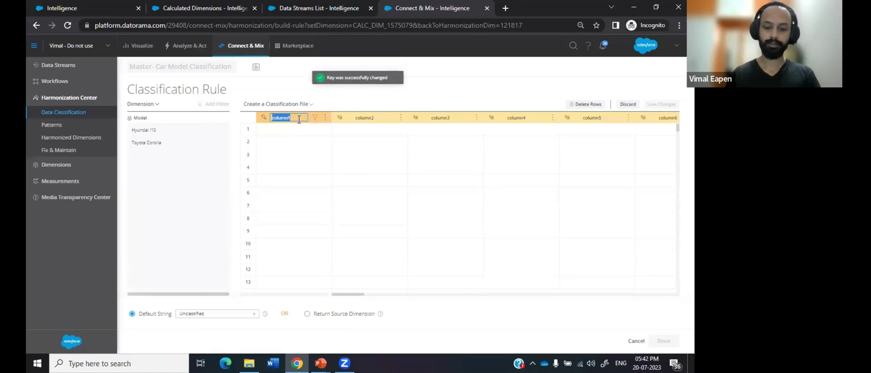
pyautogui.write('Key')
pyautogui.press('Tab')
pyautogui.click(383, 88)
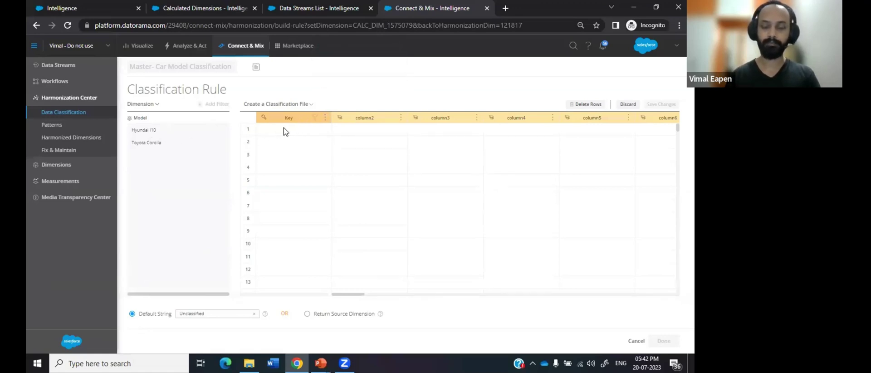
# Rename column2 of the classification file to Car Model Category
pyautogui.click(368, 117)
pyautogui.hotkey('ctrl', 'a')
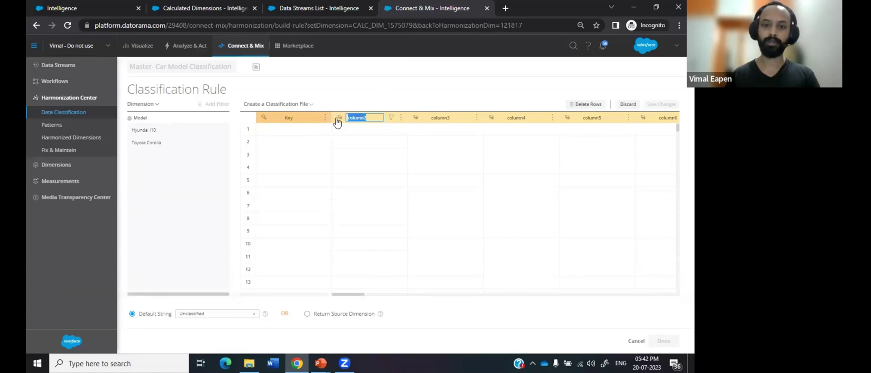
pyautogui.write('Car Model Categ')
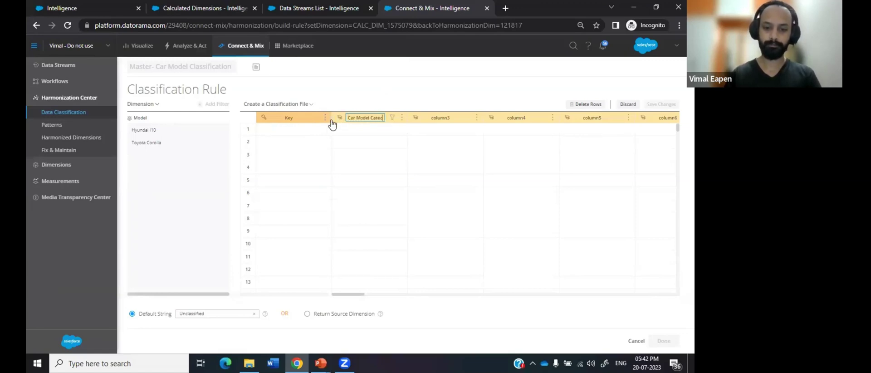
pyautogui.write('ory')
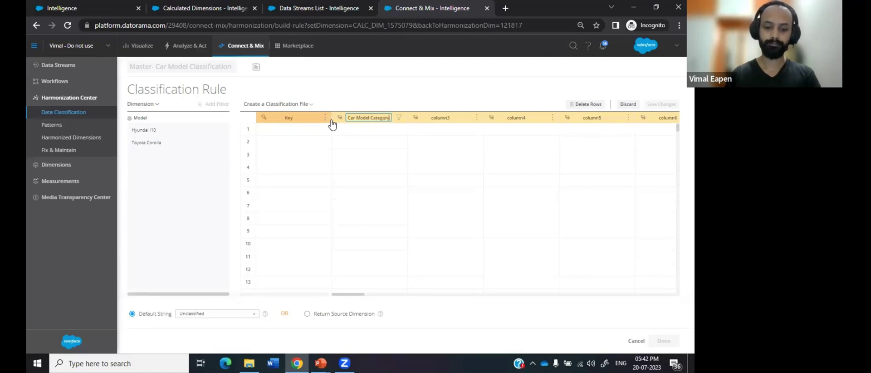
pyautogui.click(383, 90)
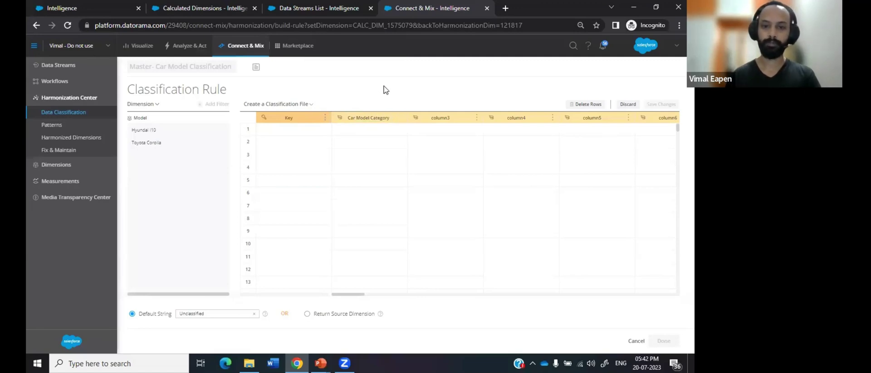
# Fill in two classification rows: Hyundai i10 as Supermini and Toyota Corolla as Family
pyautogui.doubleClick(301, 130)
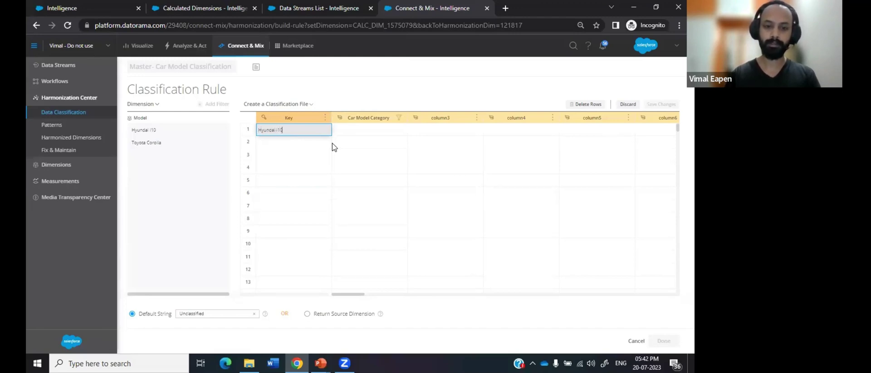
pyautogui.doubleClick(377, 129)
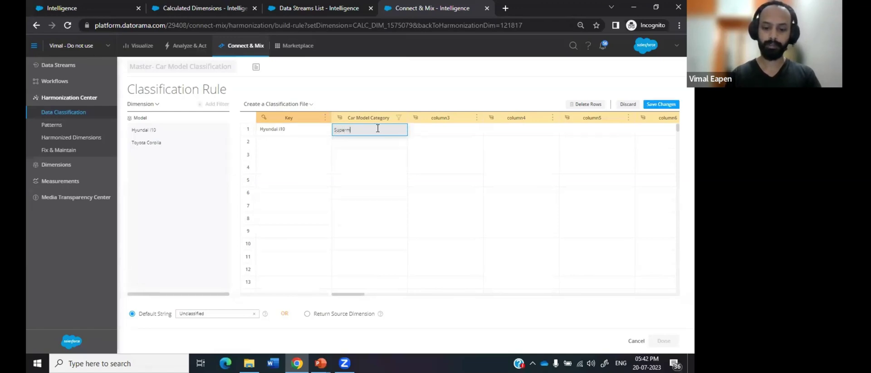
pyautogui.doubleClick(295, 142)
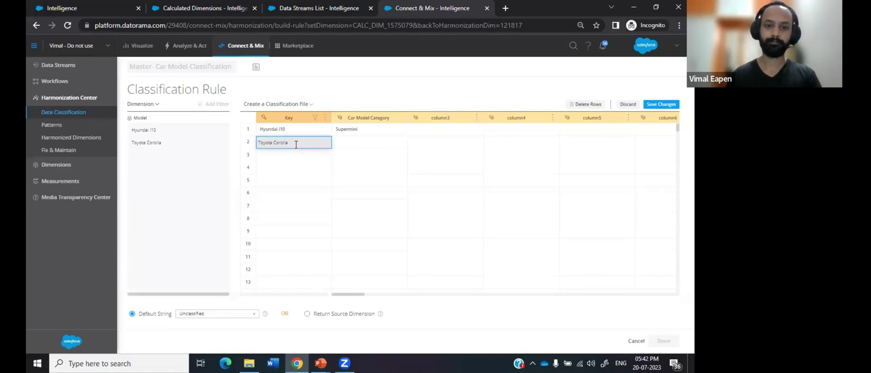
pyautogui.doubleClick(381, 148)
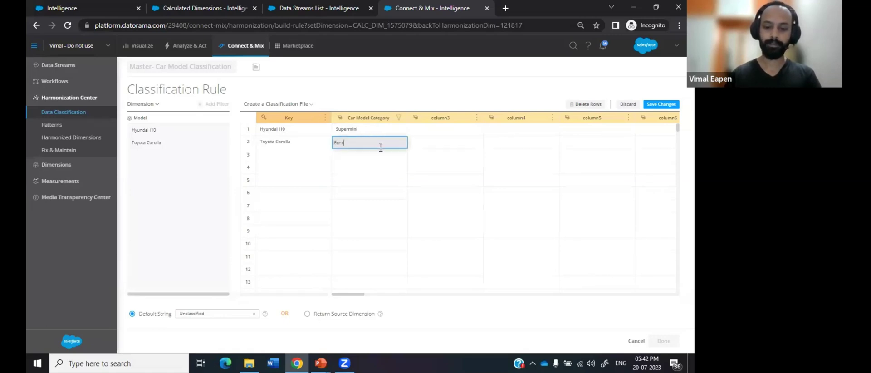
pyautogui.click(393, 93)
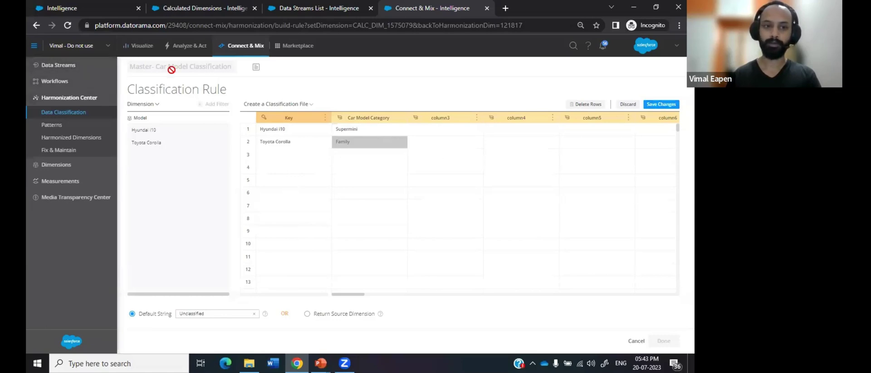
# Discard the manually created classification file and switch back to uploading a classification file
pyautogui.click(310, 106)
pyautogui.click(297, 121)
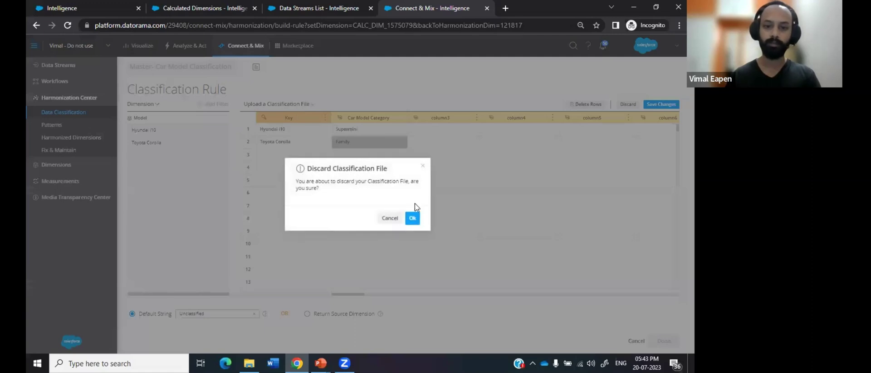
pyautogui.click(413, 217)
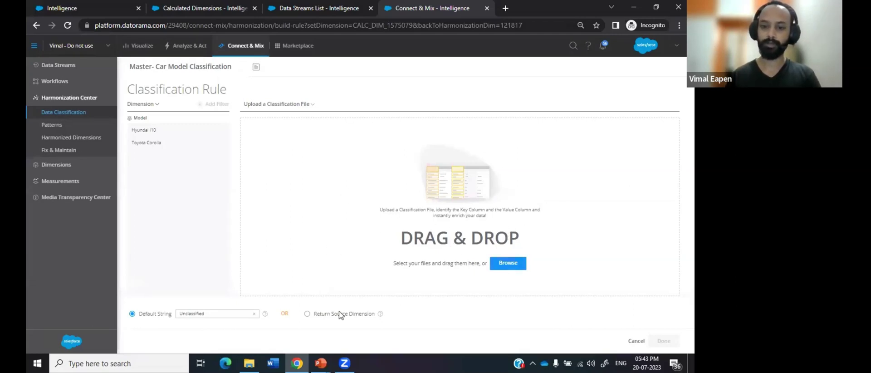
# Upload Sample Webinar data - Classification.xlsx from the Webinar files folder as the rule's classification file
pyautogui.click(255, 362)
pyautogui.click(256, 106)
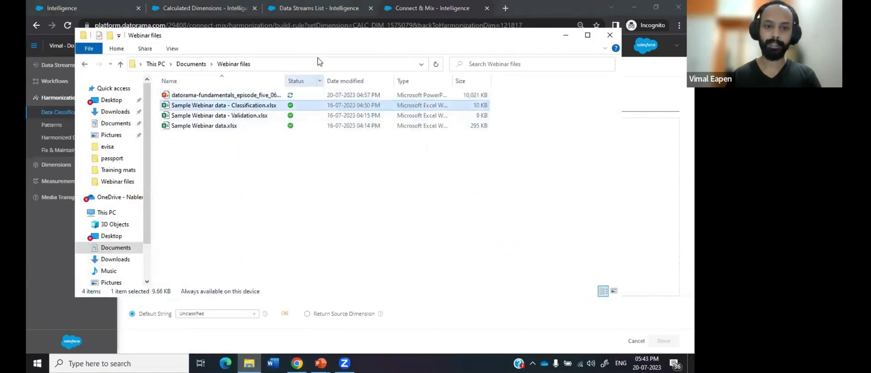
pyautogui.moveTo(323, 38); pyautogui.dragTo(235, 100)
pyautogui.moveTo(163, 168); pyautogui.dragTo(490, 212)
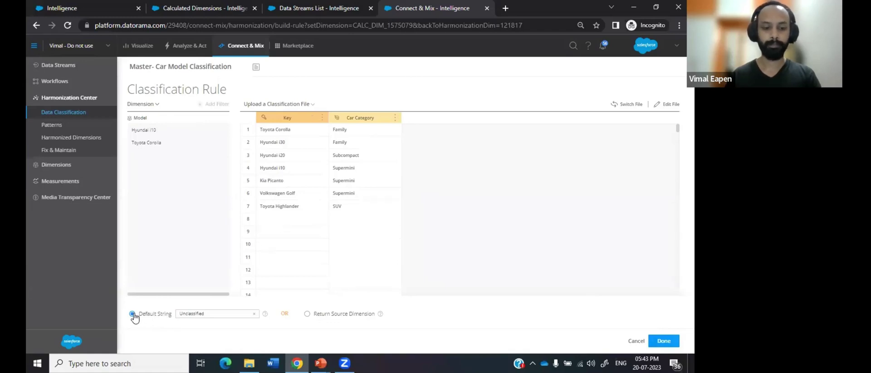
# Try Not Valid as the default string and Return Source Dimension as the fallback, returning to the default string Unclassified
pyautogui.moveTo(216, 313); pyautogui.dragTo(148, 320)
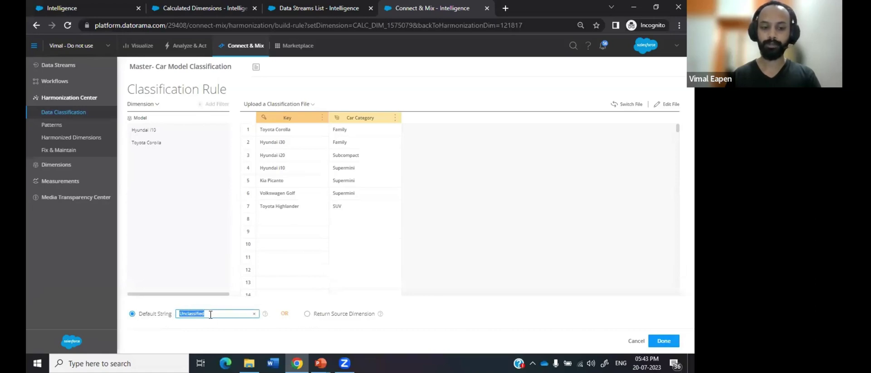
pyautogui.write('Not Valid')
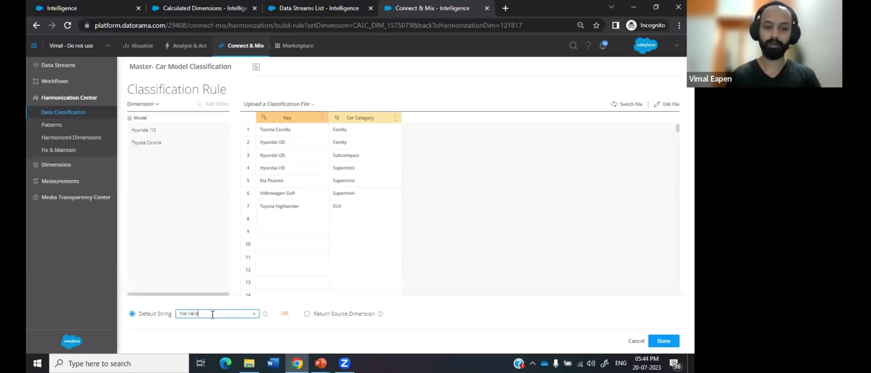
pyautogui.press('BackSpace')
pyautogui.press('BackSpace')
pyautogui.press('BackSpace')
pyautogui.press('BackSpace')
pyautogui.press('BackSpace')
pyautogui.press('BackSpace')
pyautogui.press('BackSpace')
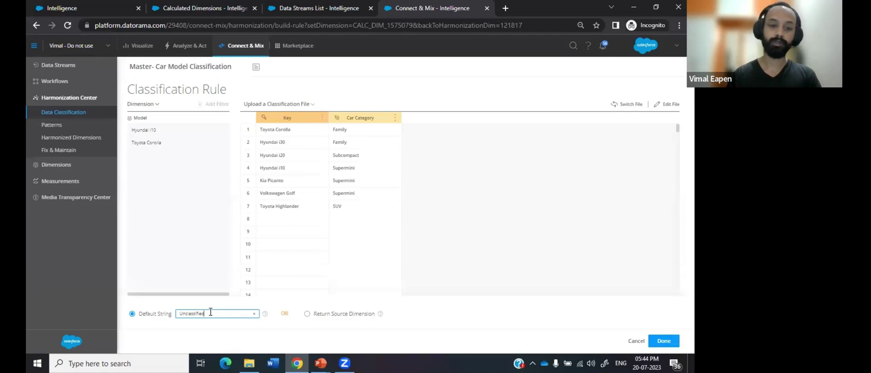
pyautogui.click(275, 331)
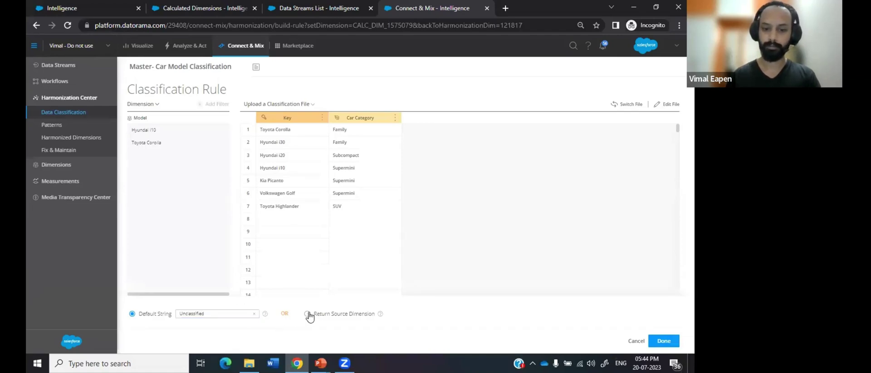
pyautogui.click(308, 314)
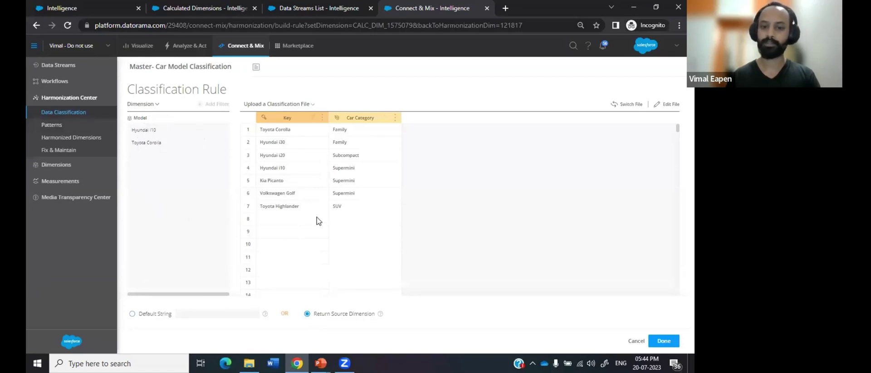
pyautogui.click(132, 314)
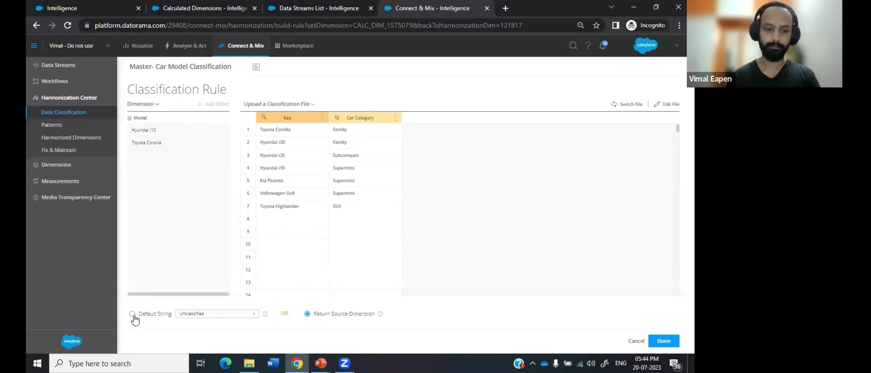
# Use the default string Unclassified as the fallback and complete the car model classification rule on the Model dimension
pyautogui.click(223, 313)
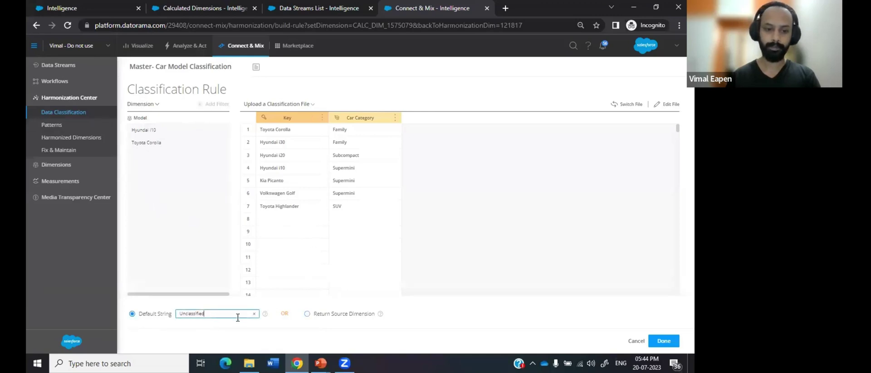
pyautogui.click(663, 341)
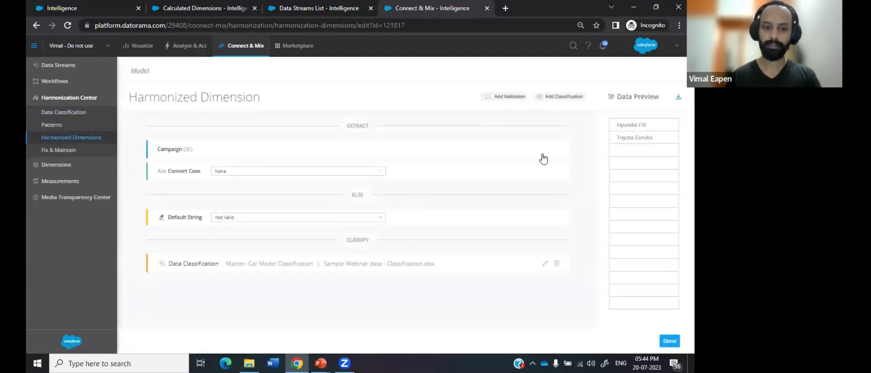
pyautogui.moveTo(209, 264); pyautogui.dragTo(407, 265)
pyautogui.click(401, 289)
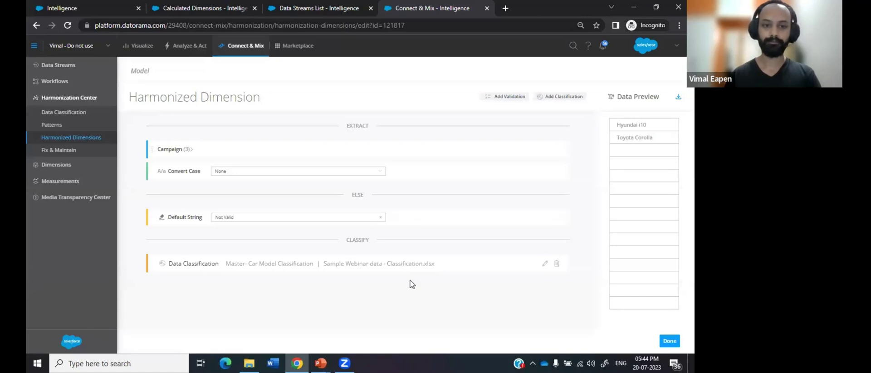
pyautogui.moveTo(179, 264); pyautogui.dragTo(354, 265)
# Go to the data streams list, select the Master- Car Model Classification stream and widen the Source column to show full names
pyautogui.click(86, 66)
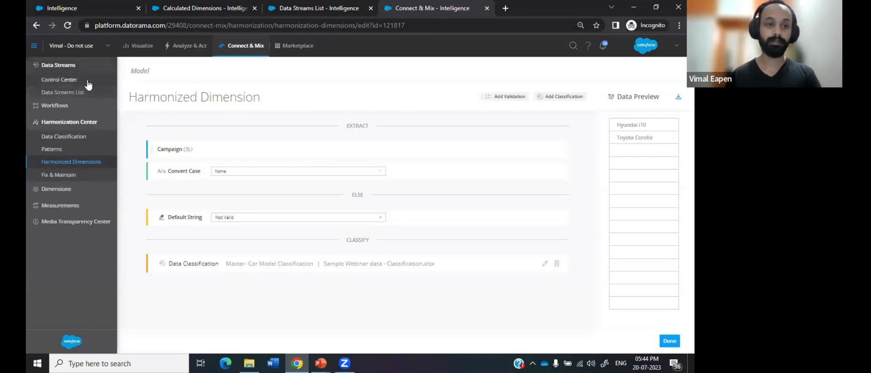
pyautogui.click(84, 92)
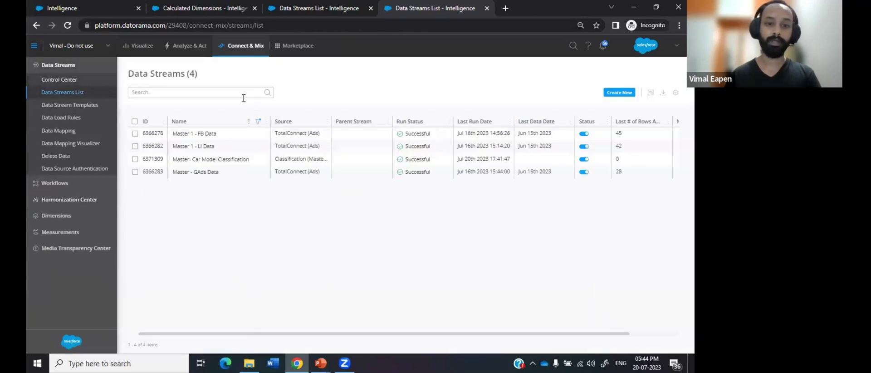
pyautogui.click(301, 160)
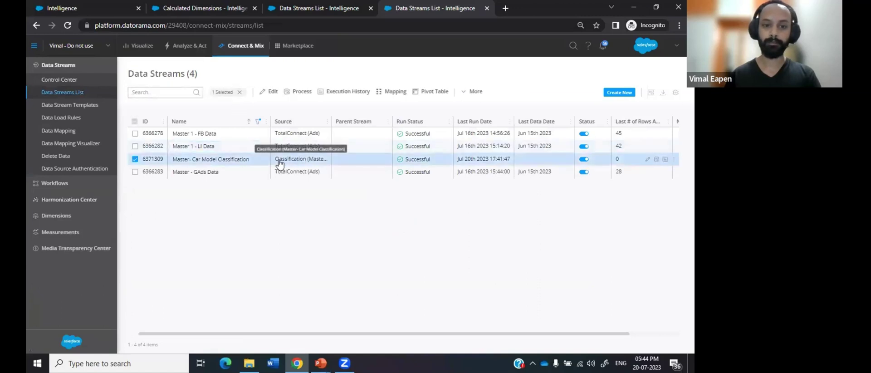
pyautogui.doubleClick(331, 121)
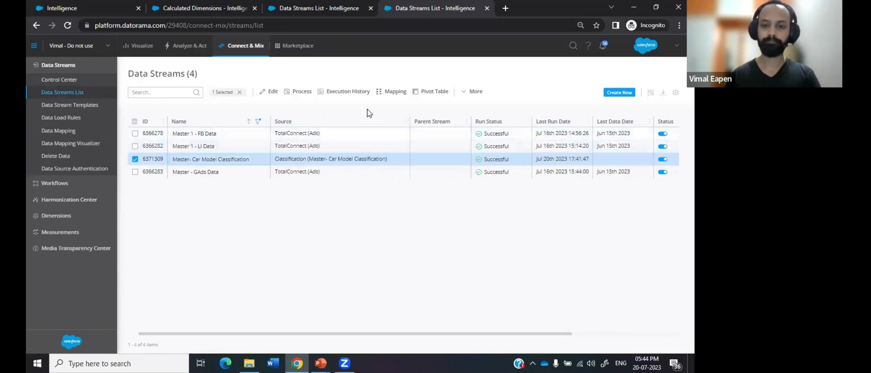
# Open the classification stream for editing and examine the technical vendors available for automating its data refresh, without choosing one
pyautogui.click(273, 95)
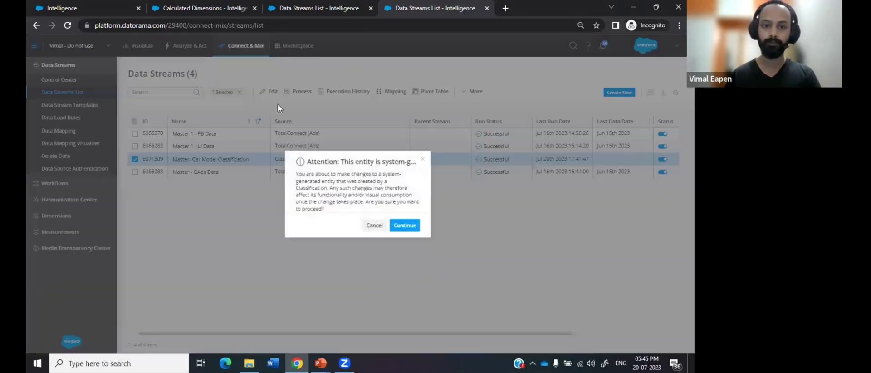
pyautogui.click(402, 225)
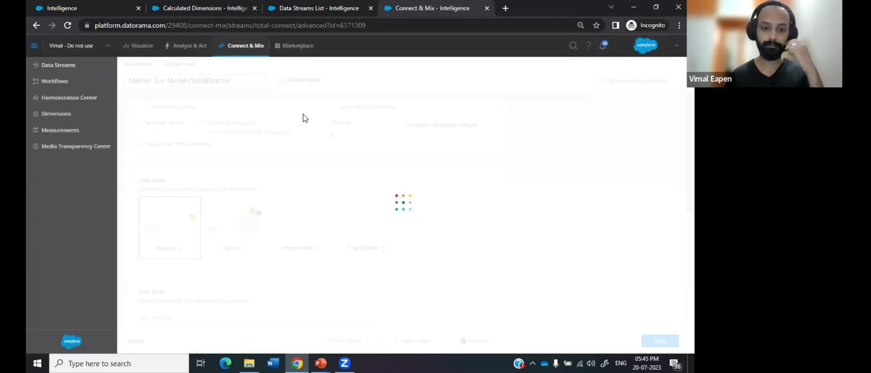
pyautogui.click(305, 109)
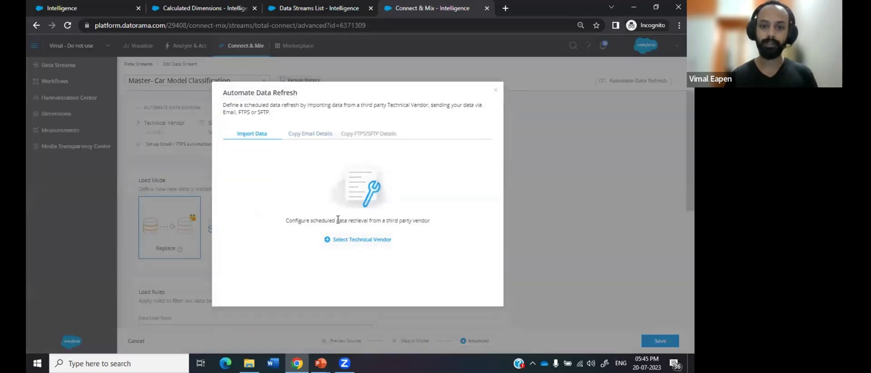
pyautogui.click(341, 239)
pyautogui.scroll(-3, 320, 229)
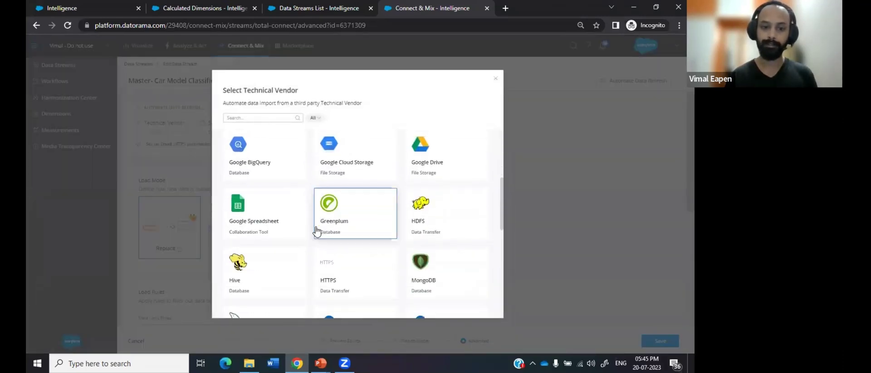
pyautogui.click(495, 79)
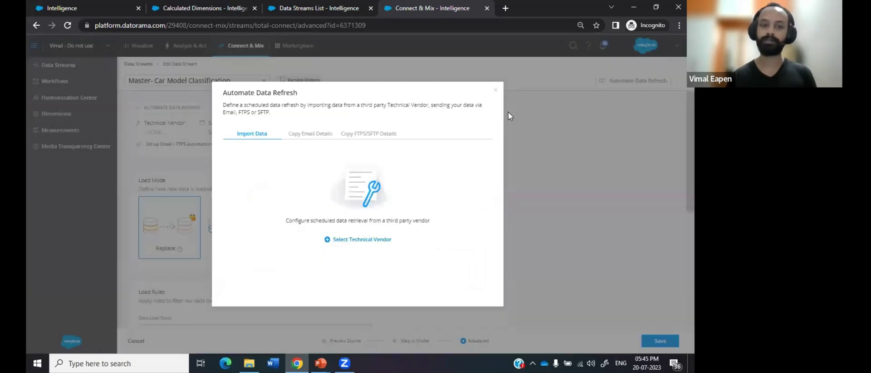
pyautogui.click(496, 90)
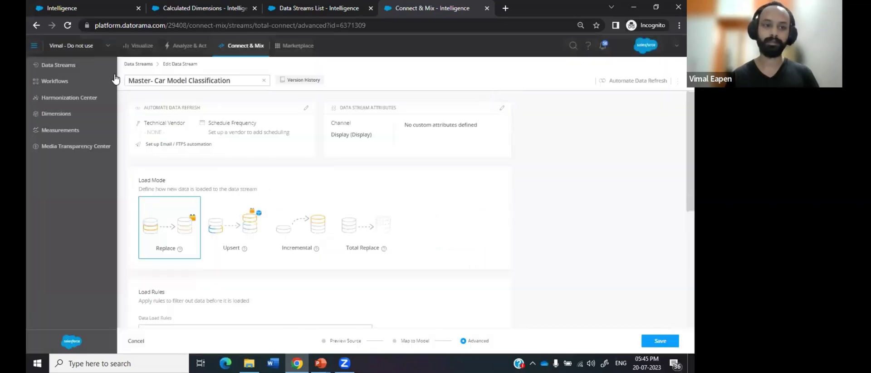
# Return to the Harmonization Center's harmonized dimensions and open the Model dimension
pyautogui.click(50, 65)
pyautogui.click(64, 92)
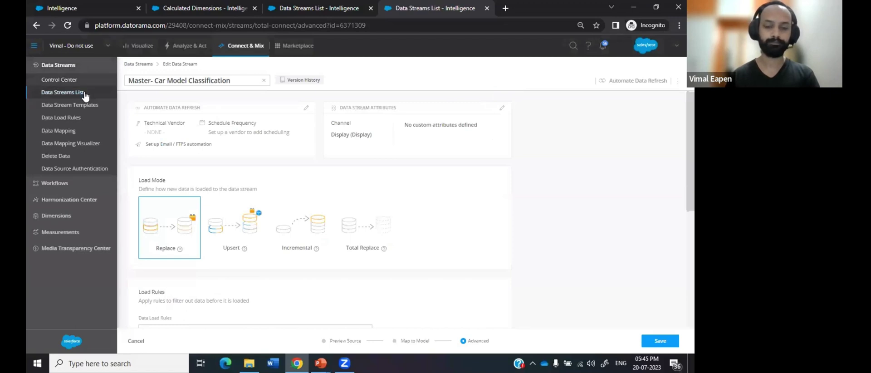
pyautogui.click(63, 92)
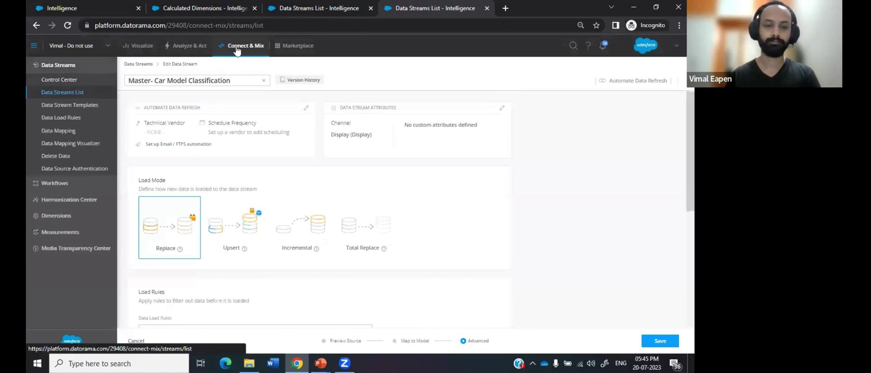
pyautogui.click(91, 199)
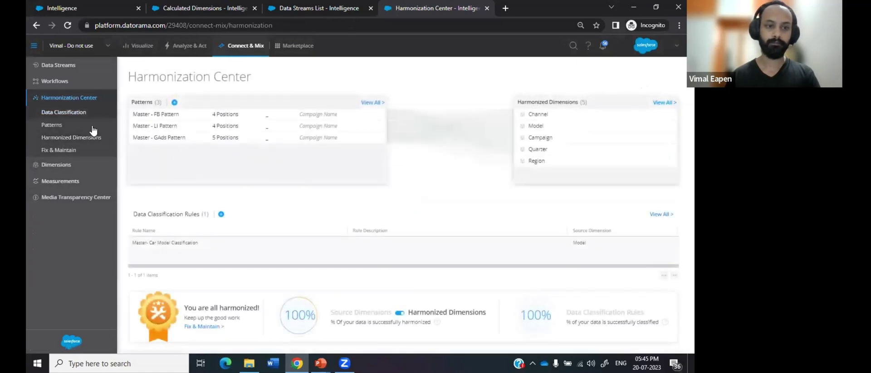
pyautogui.click(85, 138)
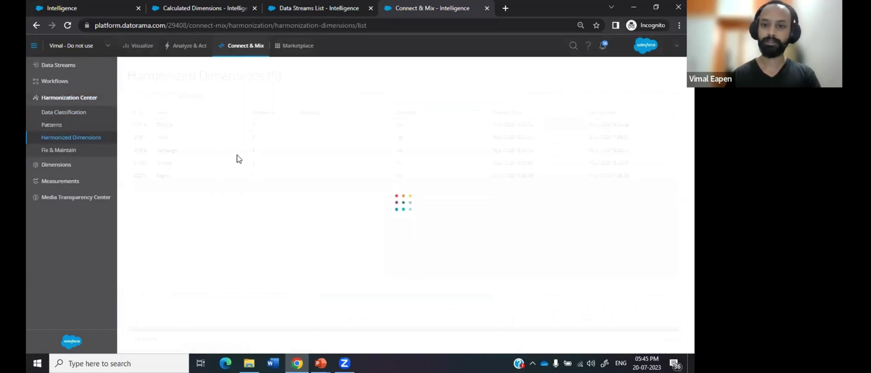
pyautogui.click(361, 137)
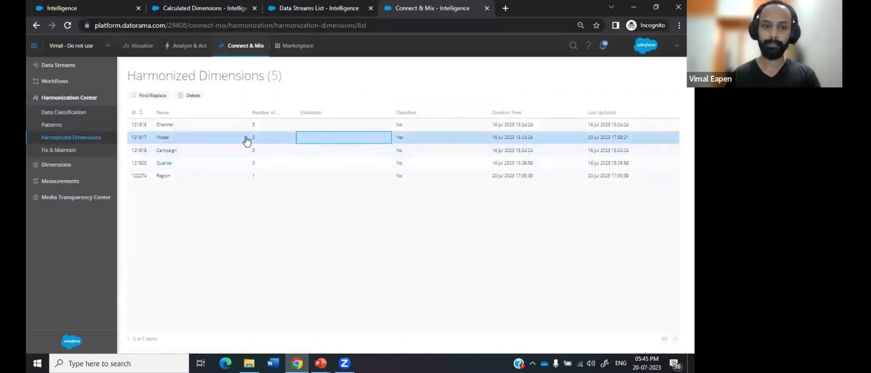
pyautogui.click(211, 140)
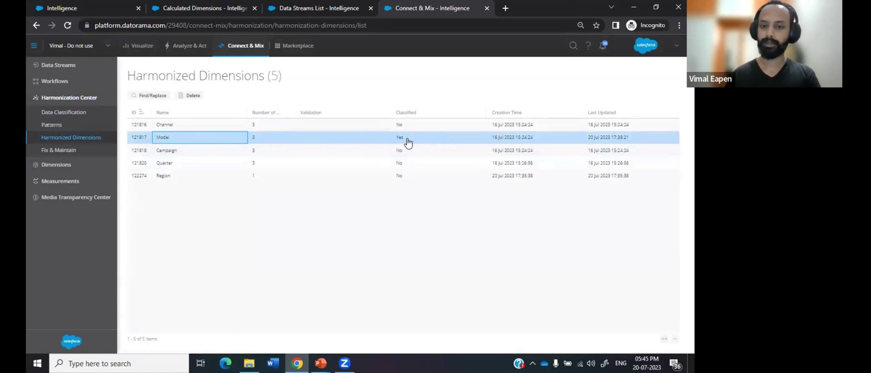
pyautogui.doubleClick(311, 139)
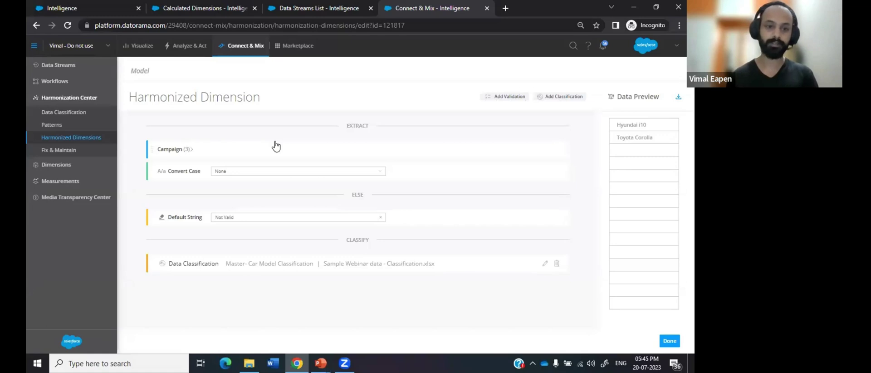
# Expand the Campaign patterns of the Model dimension and examine their delimiters and positions
pyautogui.click(257, 149)
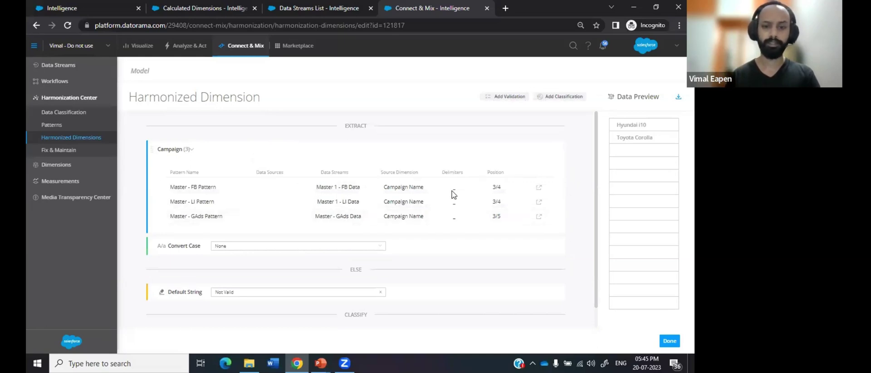
pyautogui.doubleClick(494, 188)
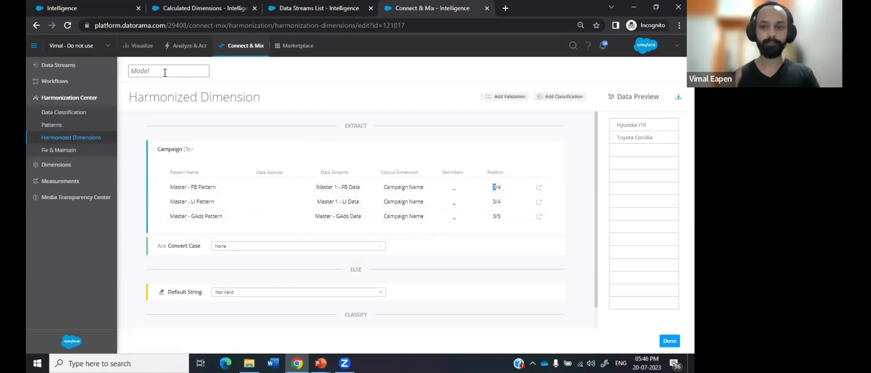
pyautogui.click(356, 80)
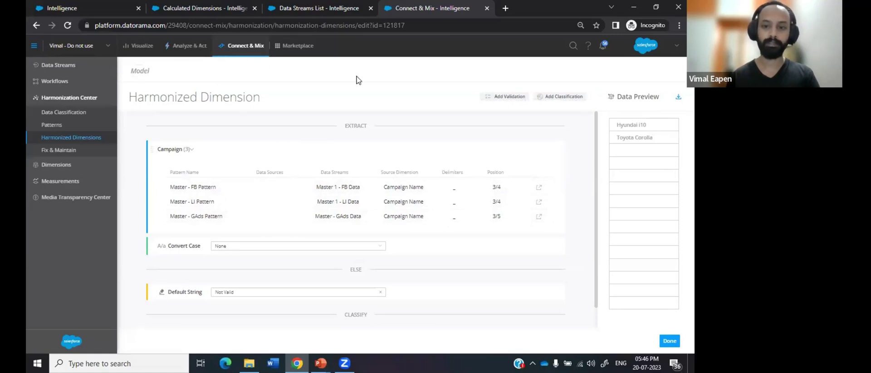
# Start a validation for the Model dimension and load Sample Webinar data - Validation.xlsx from the Webinar files folder
pyautogui.click(506, 99)
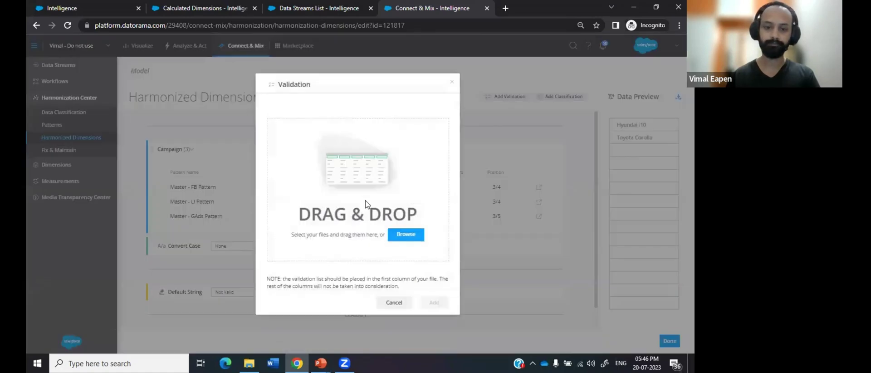
pyautogui.click(250, 363)
pyautogui.click(161, 178)
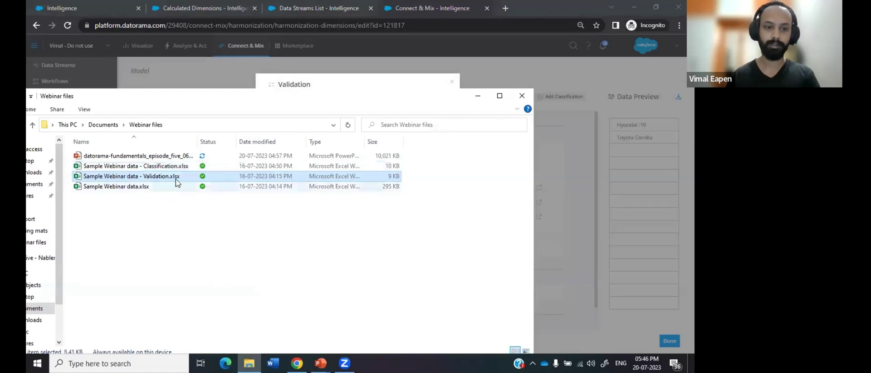
pyautogui.moveTo(161, 178)
pyautogui.mouseDown()
pyautogui.moveTo(362, 121)
pyautogui.moveTo(398, 82)
pyautogui.moveTo(173, 180)
pyautogui.mouseUp()
pyautogui.moveTo(242, 102); pyautogui.dragTo(227, 235)
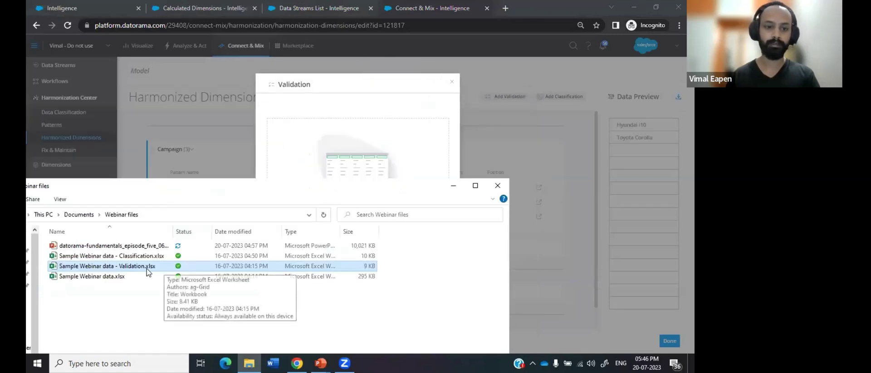
pyautogui.moveTo(177, 273); pyautogui.dragTo(375, 175)
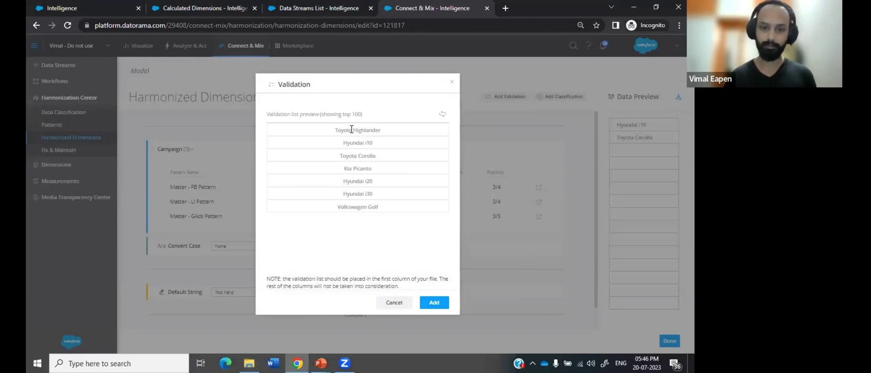
# Review the validation list preview, add it to the Model dimension, and save the changes
pyautogui.moveTo(339, 130); pyautogui.dragTo(373, 169)
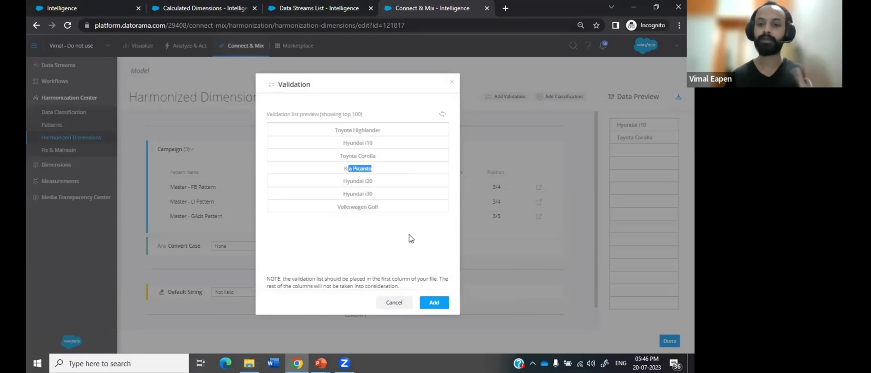
pyautogui.click(435, 303)
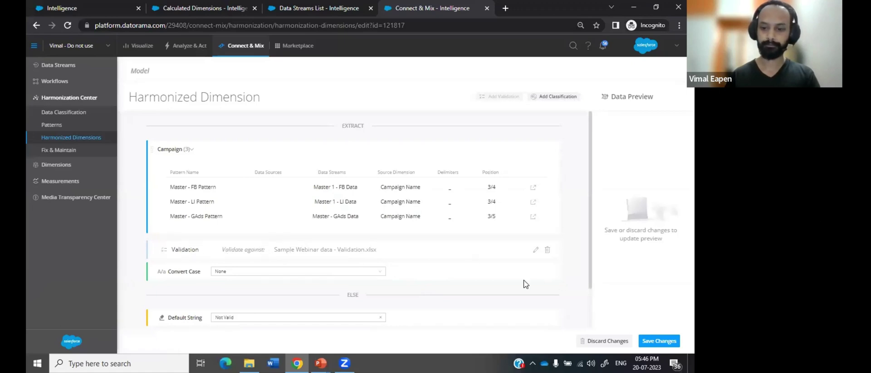
pyautogui.scroll(-1, 499, 274)
pyautogui.click(653, 343)
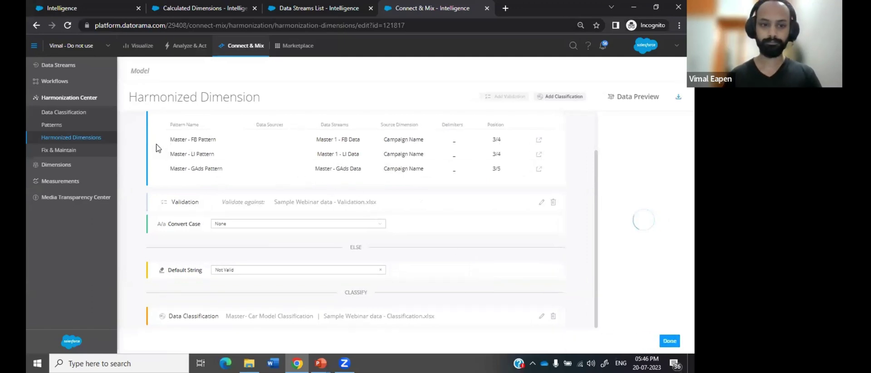
pyautogui.click(667, 341)
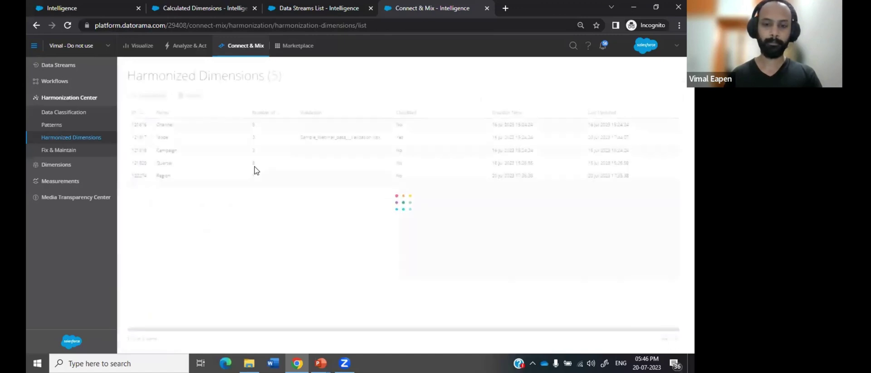
# Check the Model dimension's validation file in the list and examine the harmonized data percentage in the Harmonization Center
pyautogui.click(336, 141)
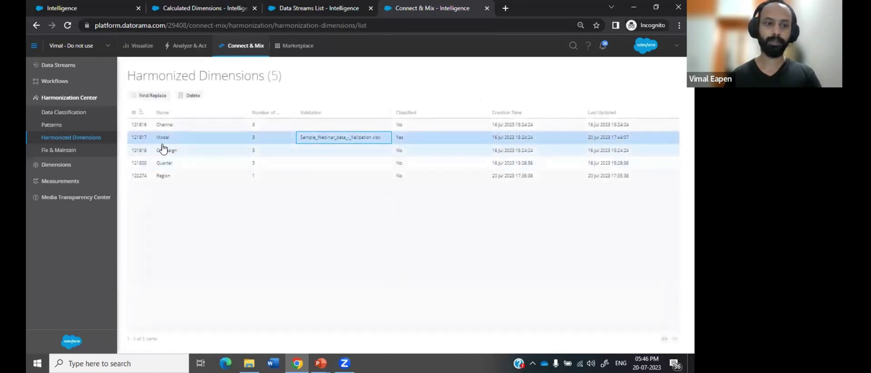
pyautogui.click(88, 100)
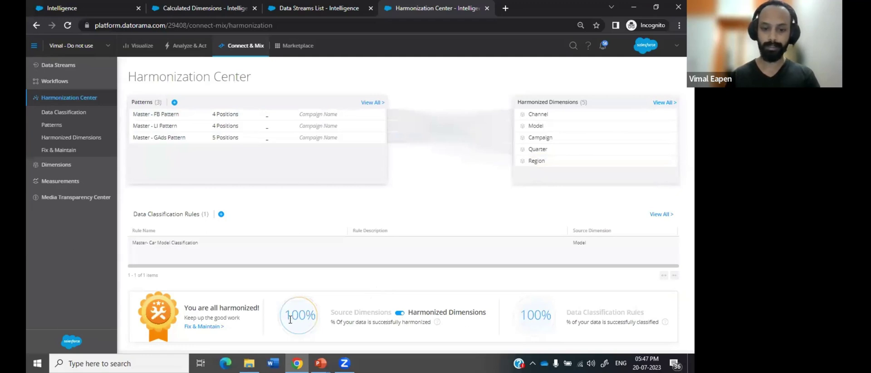
pyautogui.moveTo(287, 318); pyautogui.dragTo(313, 315)
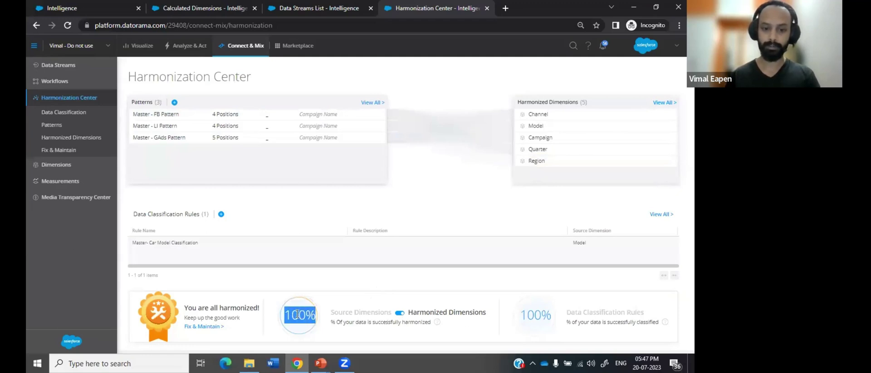
pyautogui.click(302, 315)
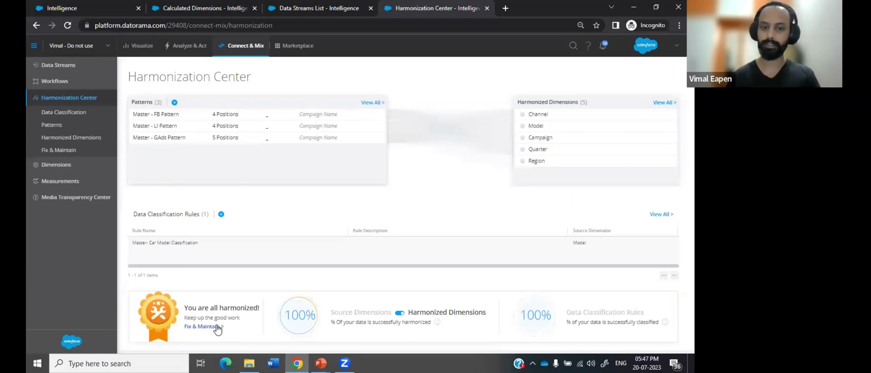
# Examine the harmonized data percentage and the status of each rule and dimension in Fix & Maintain, and return to the Harmonization Center
pyautogui.moveTo(285, 314); pyautogui.dragTo(315, 315)
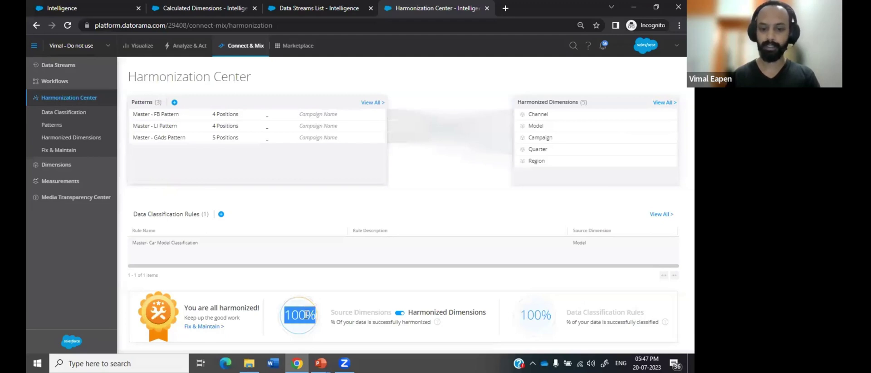
pyautogui.click(302, 315)
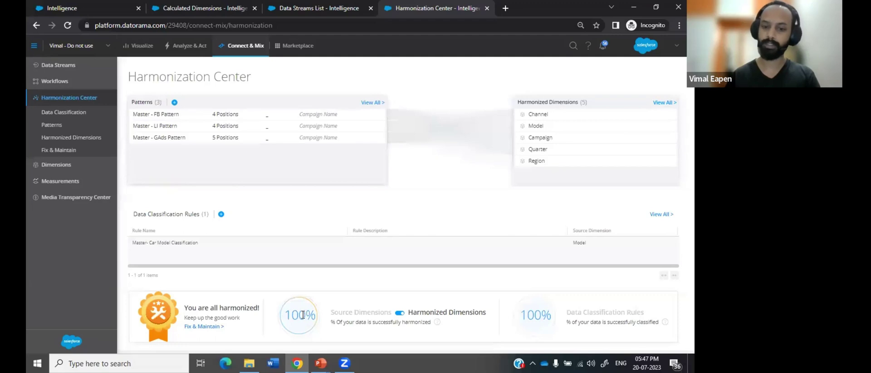
pyautogui.click(199, 326)
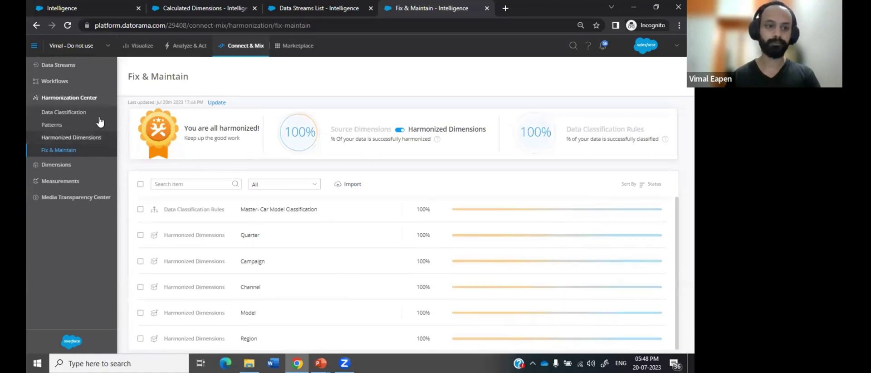
pyautogui.click(86, 102)
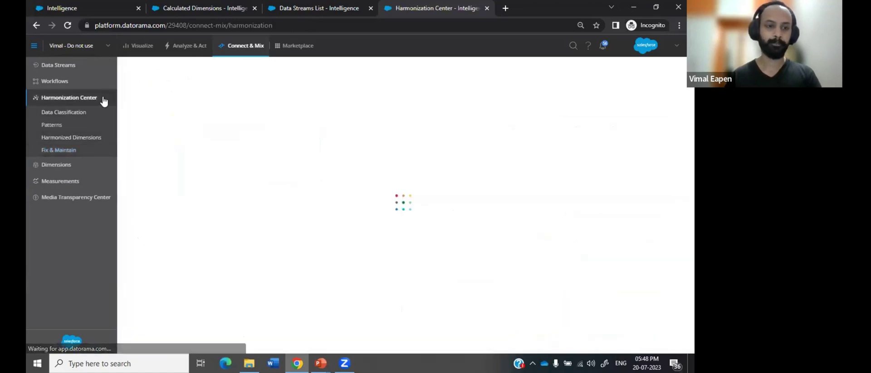
# Open the Harmonization Center Showcase page in the Showcase collection and examine its Before and After Harmonization Center tables
pyautogui.click(140, 46)
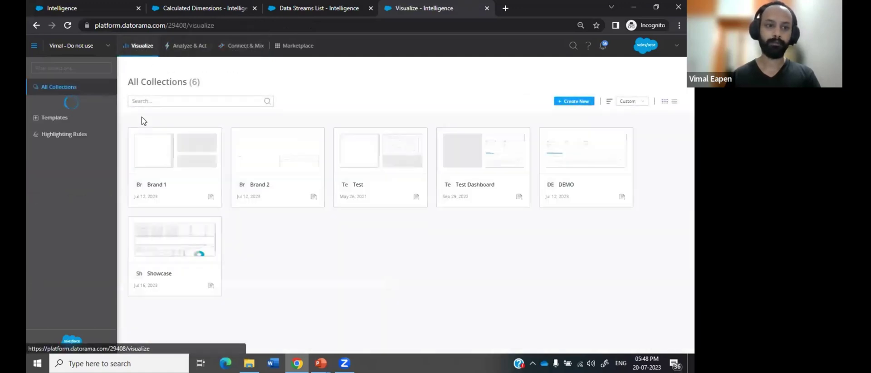
pyautogui.click(86, 185)
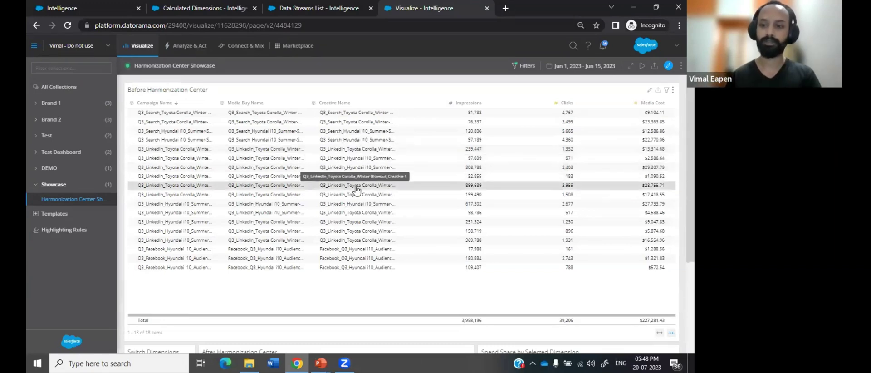
pyautogui.scroll(-3, 356, 190)
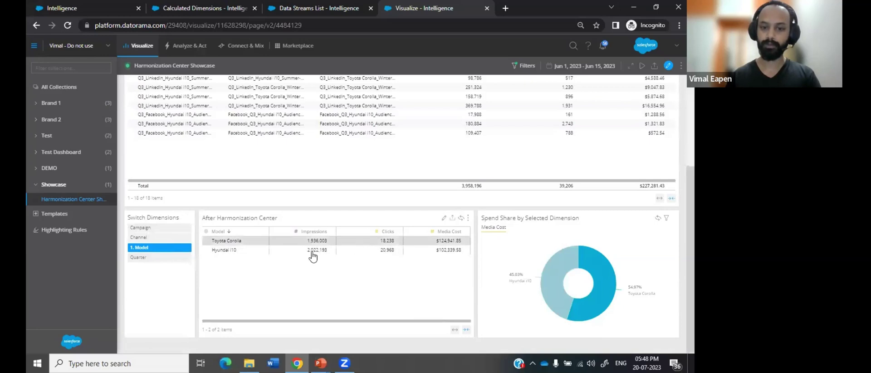
# Add Channel and Campaign to the selected Model in Switch Dimensions and examine the After Harmonization Center breakdown
pyautogui.click(158, 238)
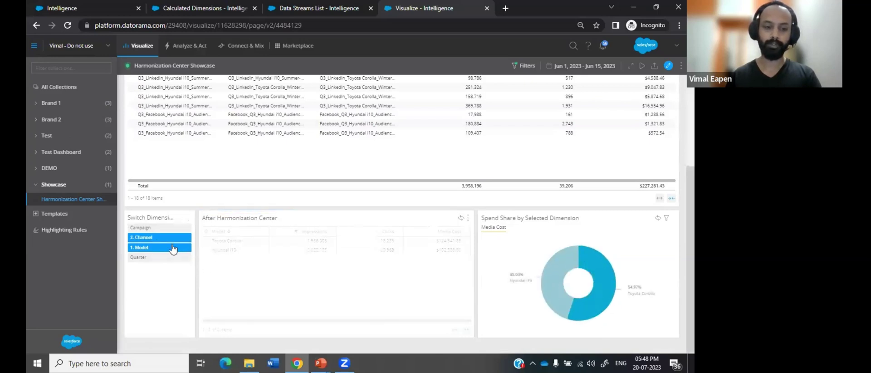
pyautogui.click(168, 229)
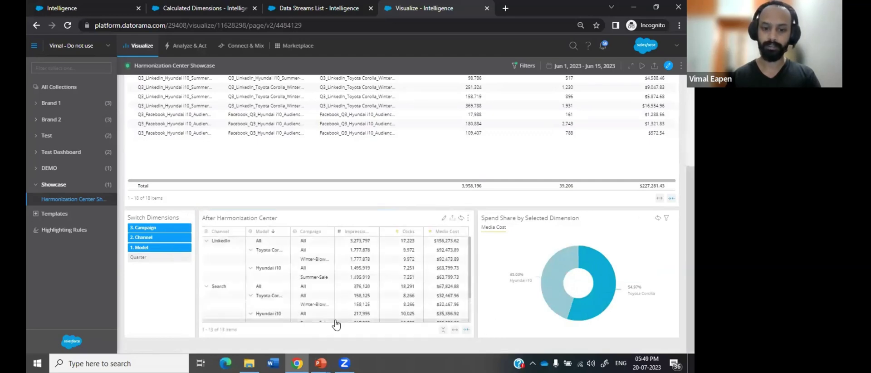
pyautogui.scroll(-1, 349, 313)
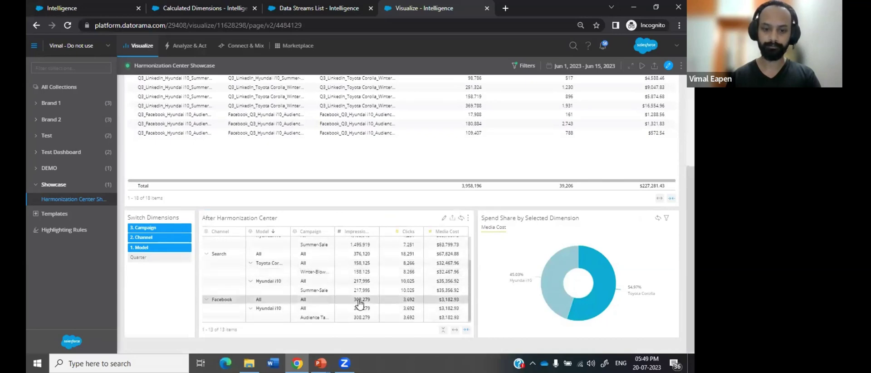
pyautogui.scroll(1, 360, 301)
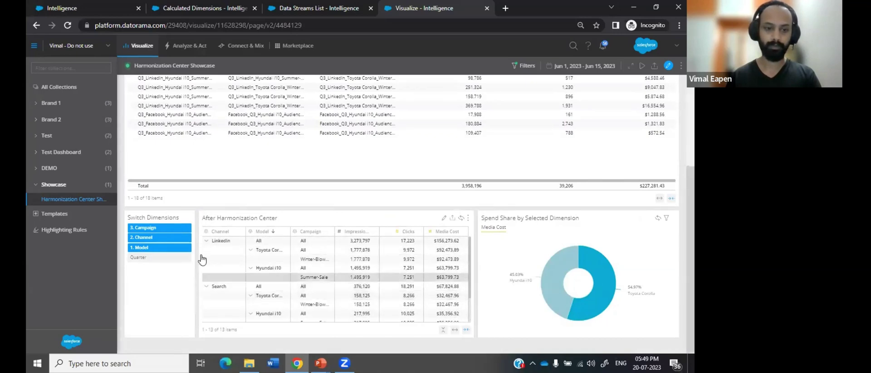
# Put the page in edit mode, add Car Category [Master- Car Model Classification] to the Switch Dimensions widget, and select it there
pyautogui.click(669, 66)
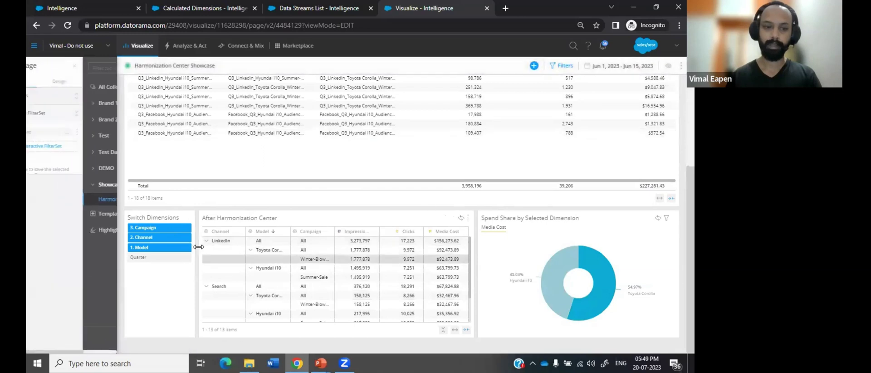
pyautogui.click(166, 216)
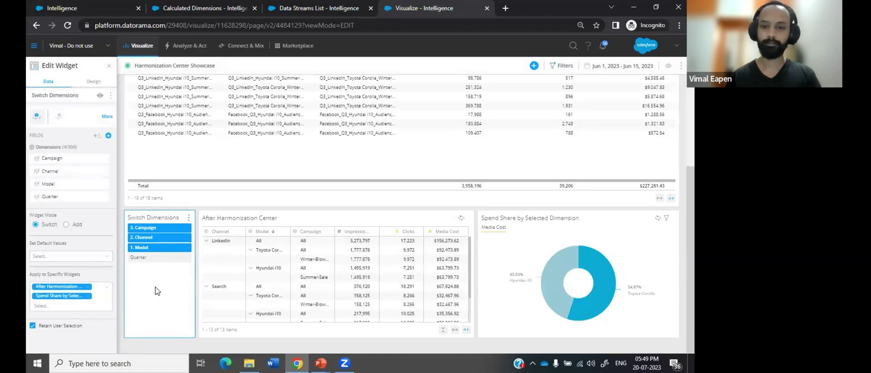
pyautogui.click(109, 136)
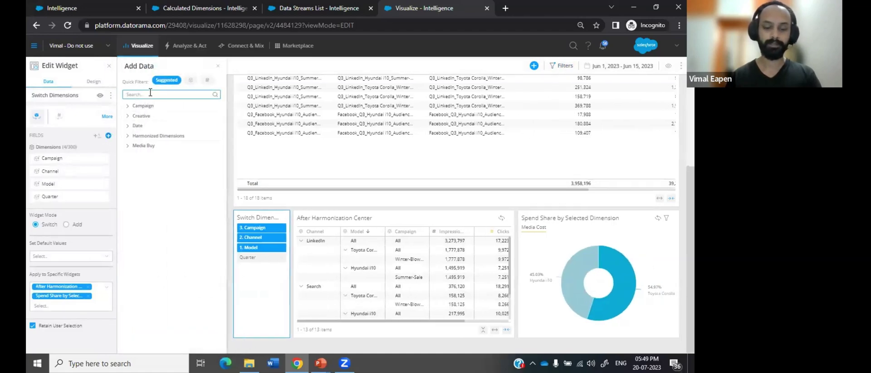
pyautogui.write('car s')
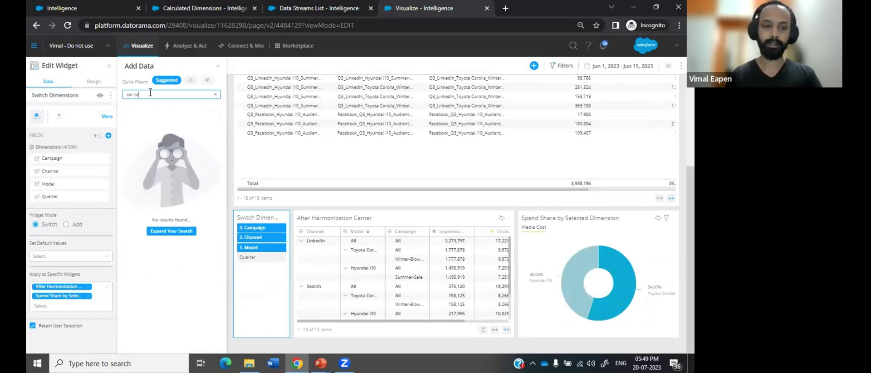
pyautogui.click(171, 80)
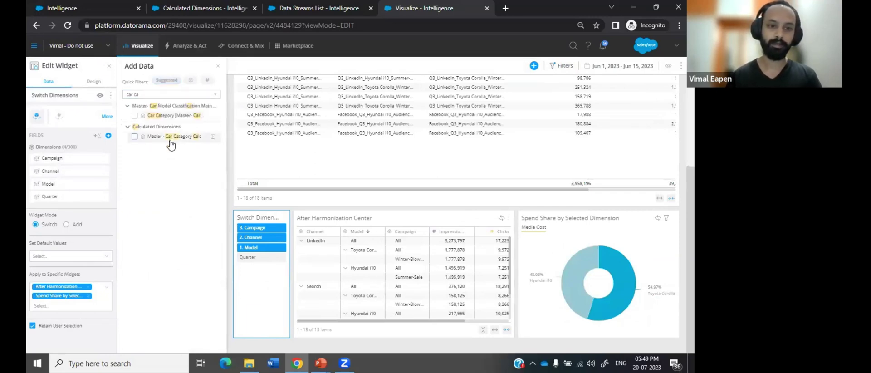
pyautogui.click(167, 116)
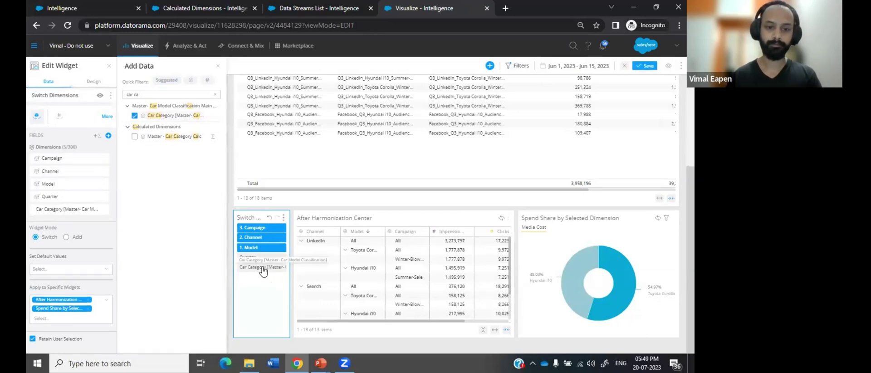
pyautogui.click(261, 267)
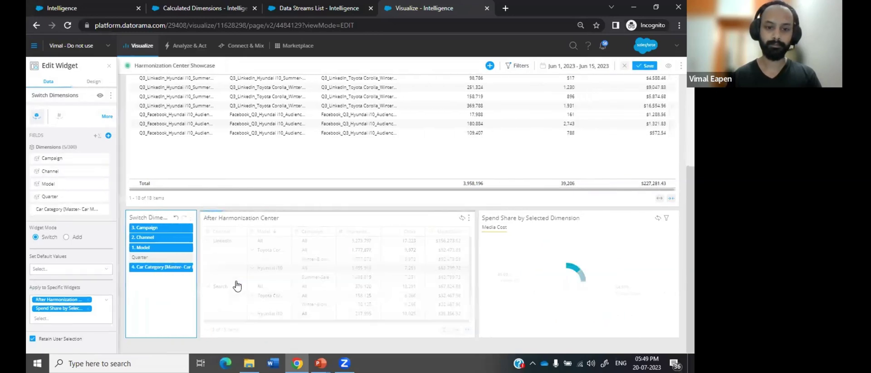
# Shorten the display name of the added classification dimension in the Switch Dimensions widget to Car Category
pyautogui.click(75, 209)
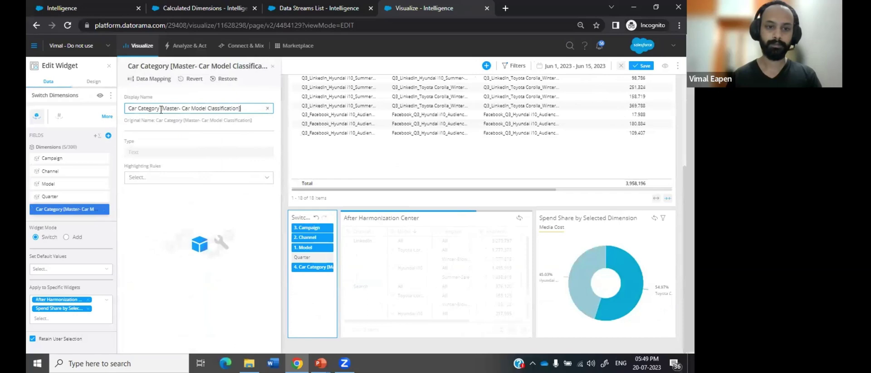
pyautogui.moveTo(161, 109); pyautogui.dragTo(260, 114)
pyautogui.press('BackSpace')
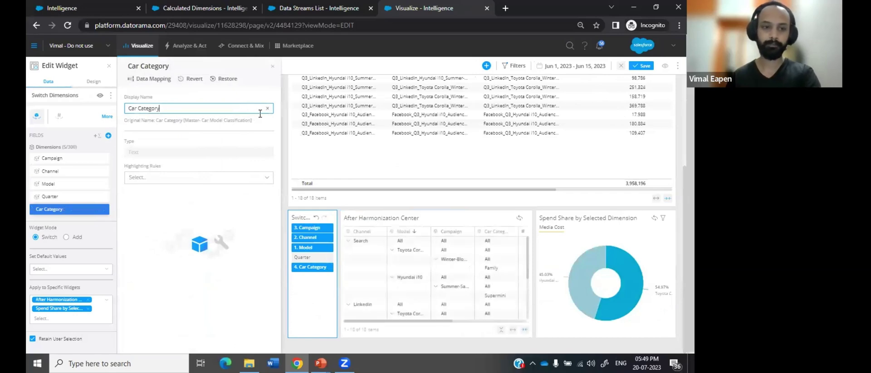
pyautogui.click(313, 313)
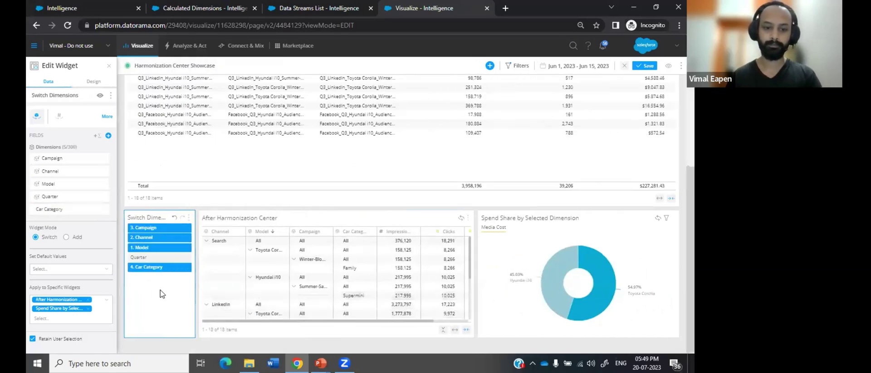
# Deselect Campaign and Channel in Switch Dimensions so that the After Harmonization Center table breaks down only by Model and Car Category
pyautogui.click(153, 227)
pyautogui.click(153, 237)
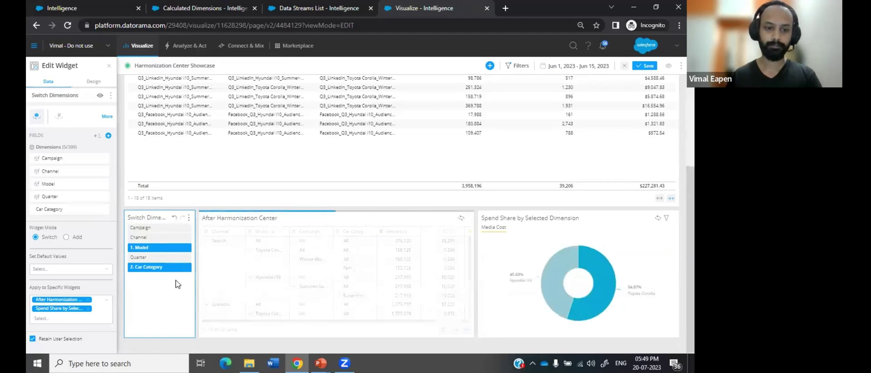
pyautogui.click(156, 270)
pyautogui.click(156, 268)
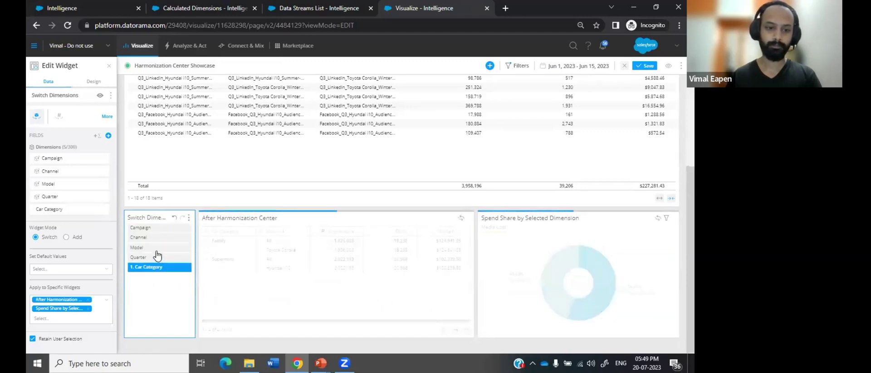
pyautogui.click(155, 247)
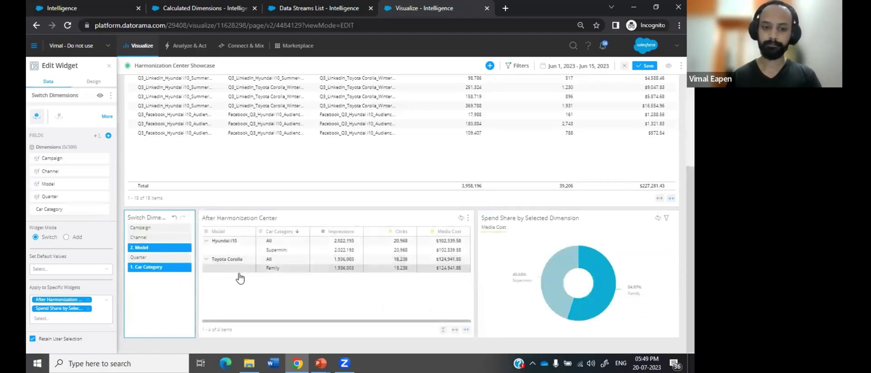
# Leave only Model selected in Switch Dimensions and save the Harmonization Center Showcase page
pyautogui.click(154, 268)
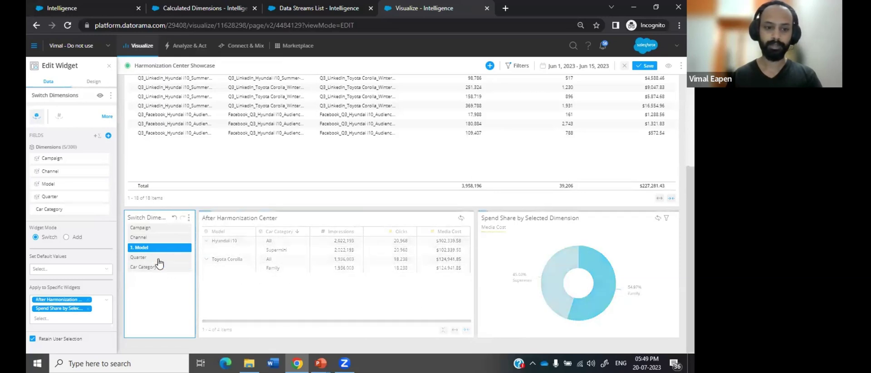
pyautogui.click(648, 66)
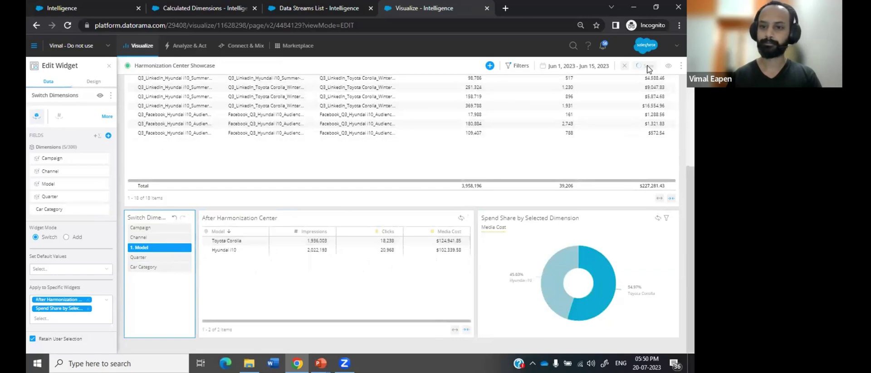
pyautogui.scroll(3, 629, 200)
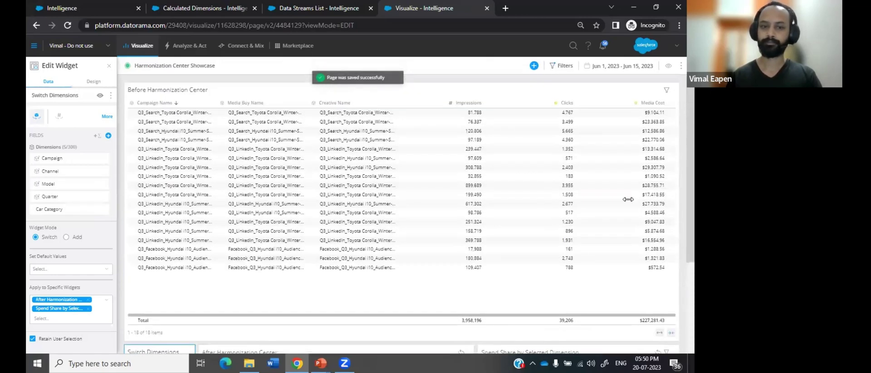
pyautogui.hotkey('alt', 'Tab')
pyautogui.hotkey('alt', 'Tab')
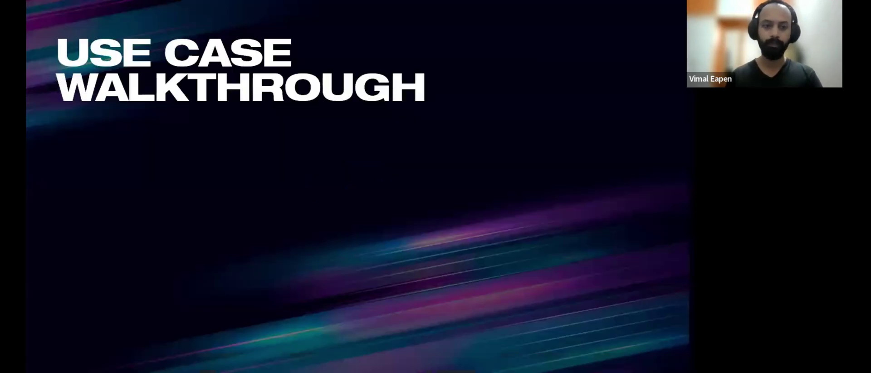
pyautogui.press('Right')
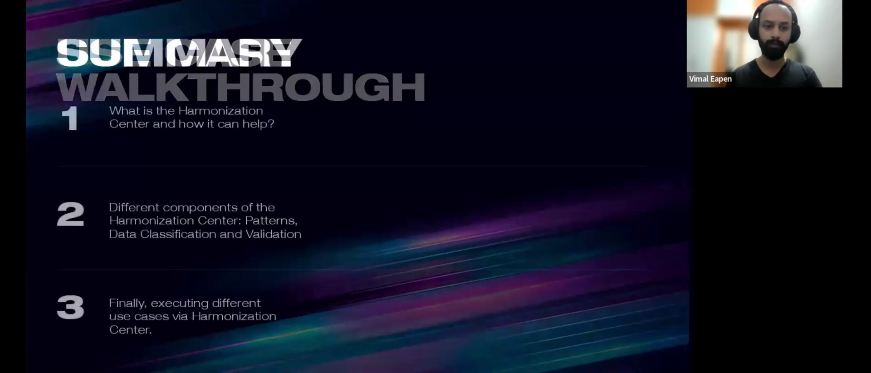